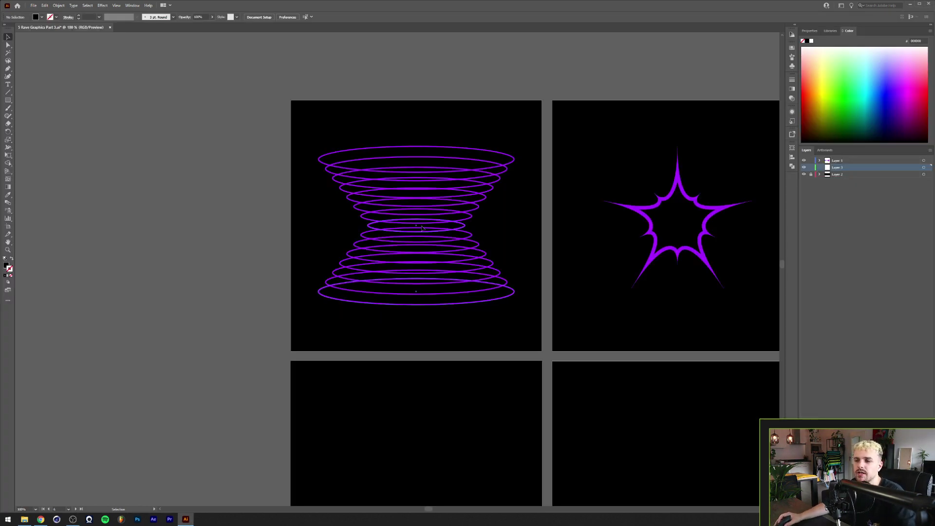
Draw a flat ellipse about 403 × 69 px near the top of the empty artboard, with the starburst's purple stroke, and centre it horizontally
scroll(175, 201, "down", 3)
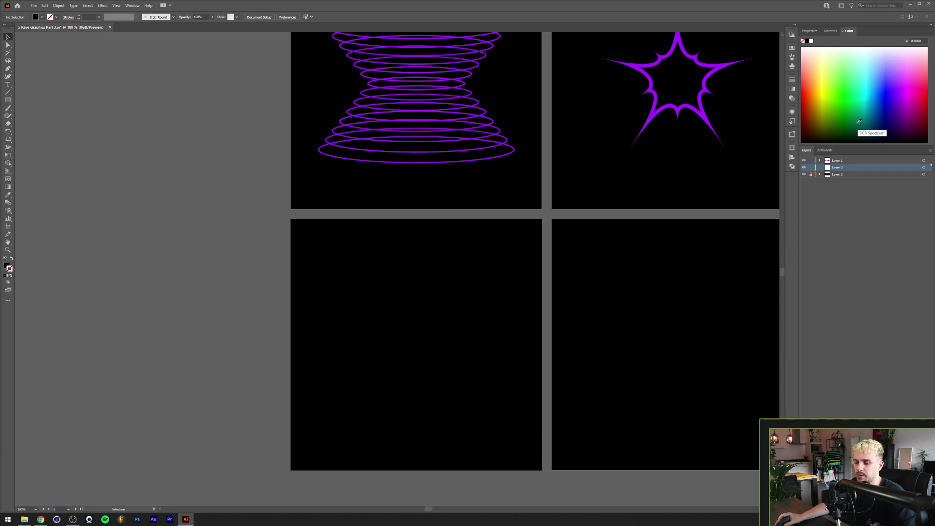
key("shift+x")
key("i")
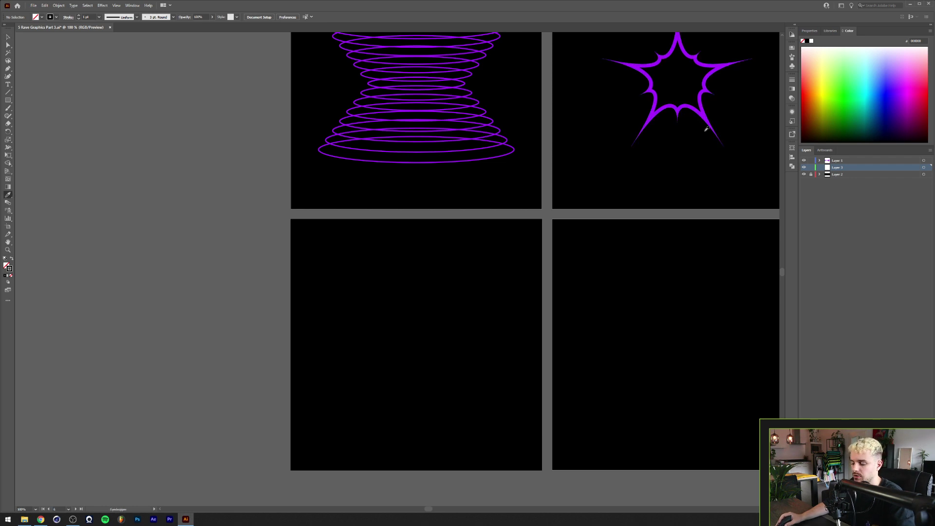
left_click(657, 112)
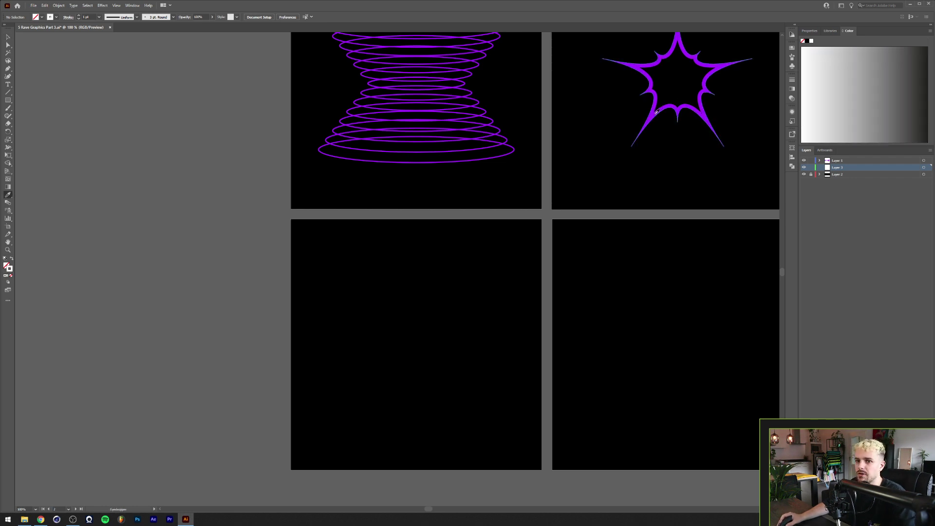
key("l")
mouse_move(315, 241)
left_mouse_down()
mouse_move(476, 282)
mouse_move(518, 274)
left_mouse_up()
key("v")
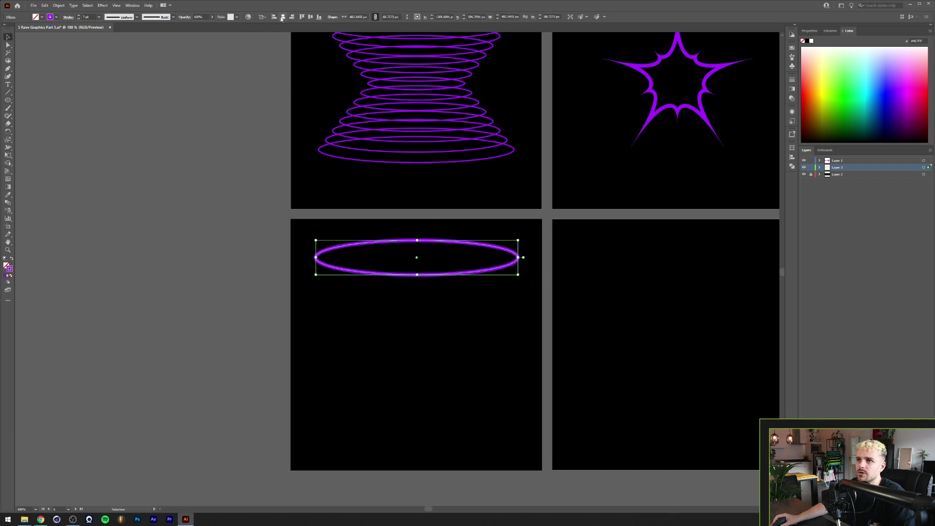
left_click(284, 18)
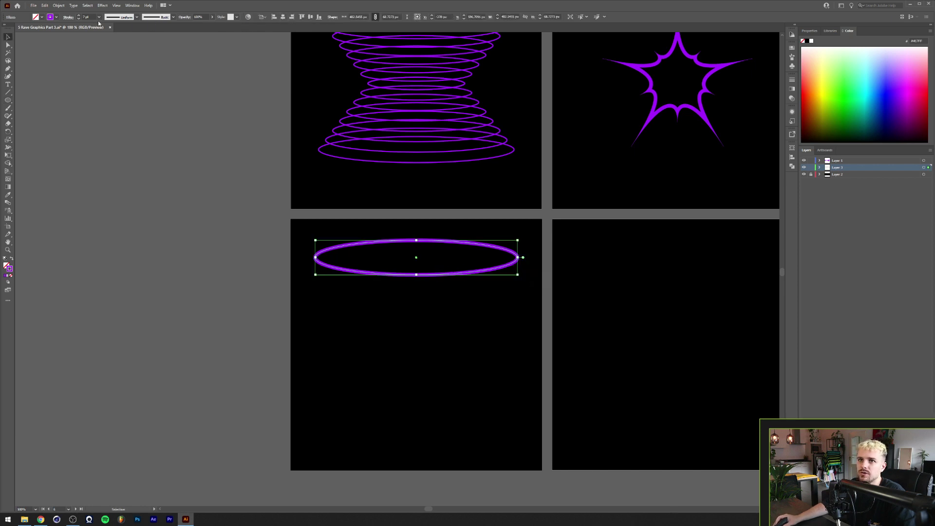
Copy the thin stroke style from the existing stack of ellipses onto the new ellipse
key("i")
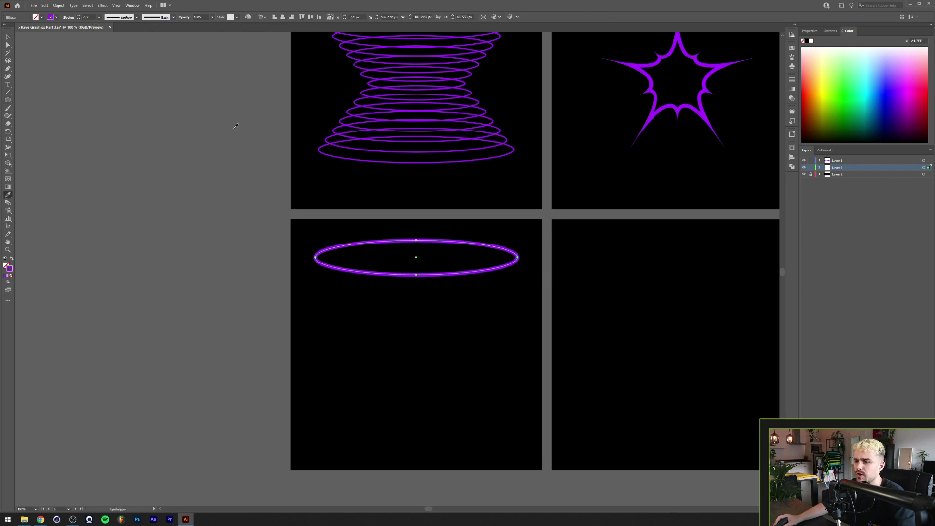
left_click(325, 151)
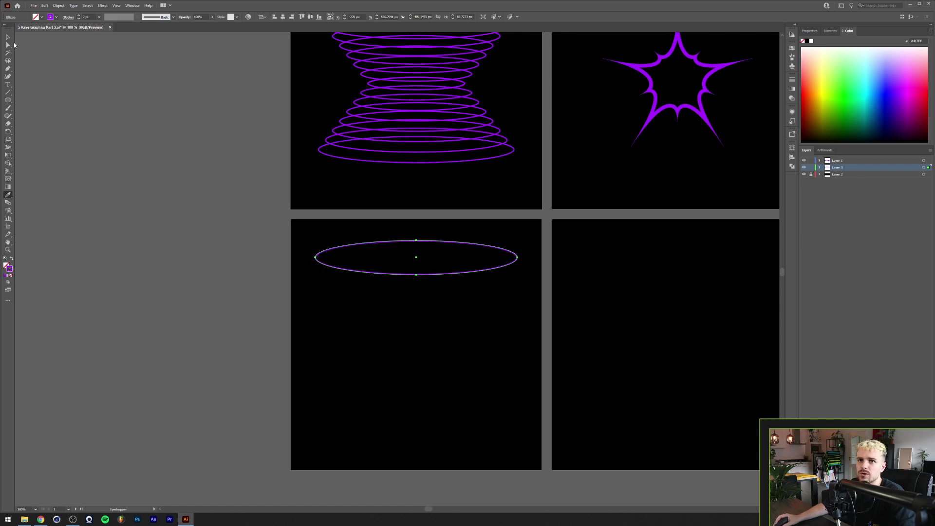
left_click(8, 36)
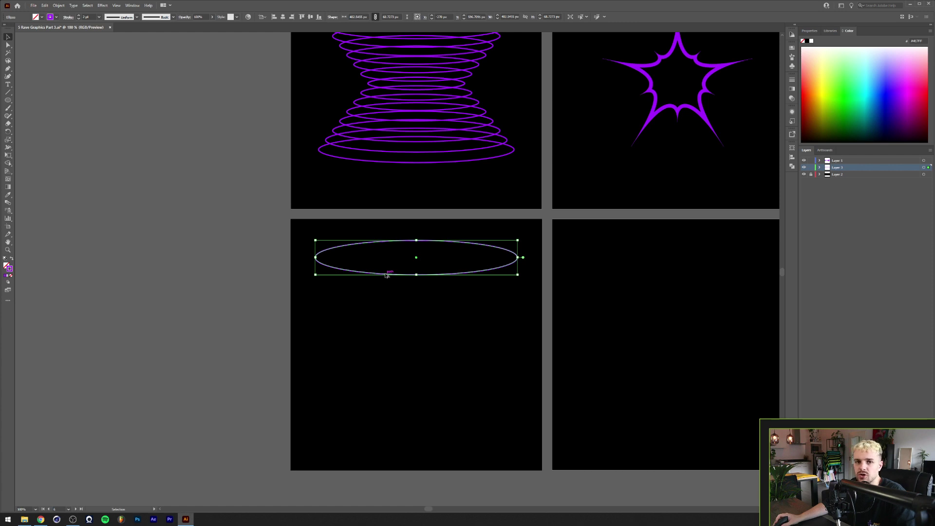
Duplicate the ellipse straight down to mid-artboard and scale the copy proportionally from its centre to about 270 px wide
left_click_drag(386, 276, 403, 364)
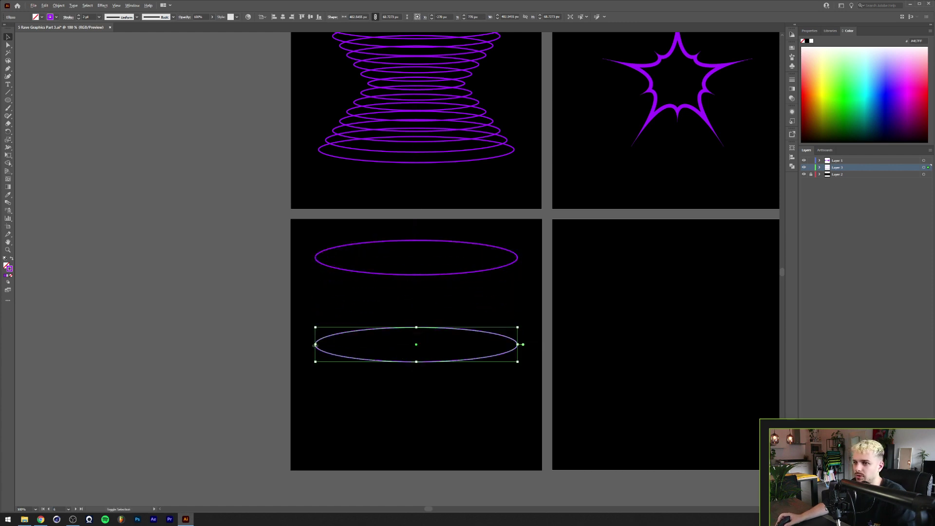
left_click_drag(315, 344, 349, 345)
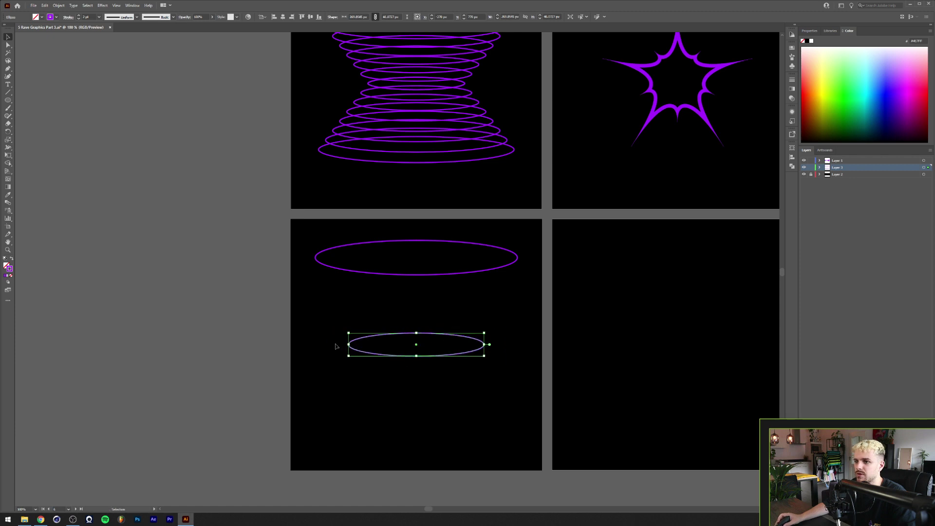
left_click(422, 236)
Make a blend between the large upper ellipse and the smaller lower ellipse
left_click_drag(271, 236, 463, 359)
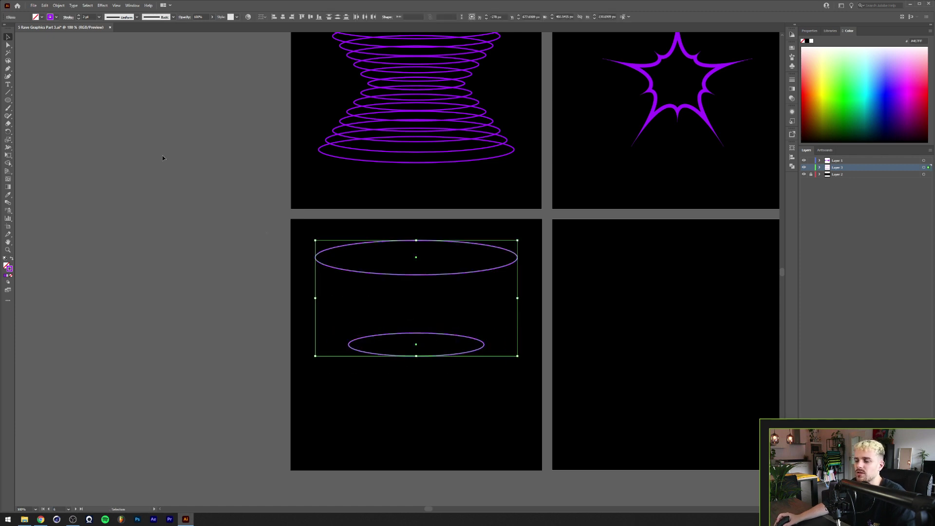
left_click(59, 5)
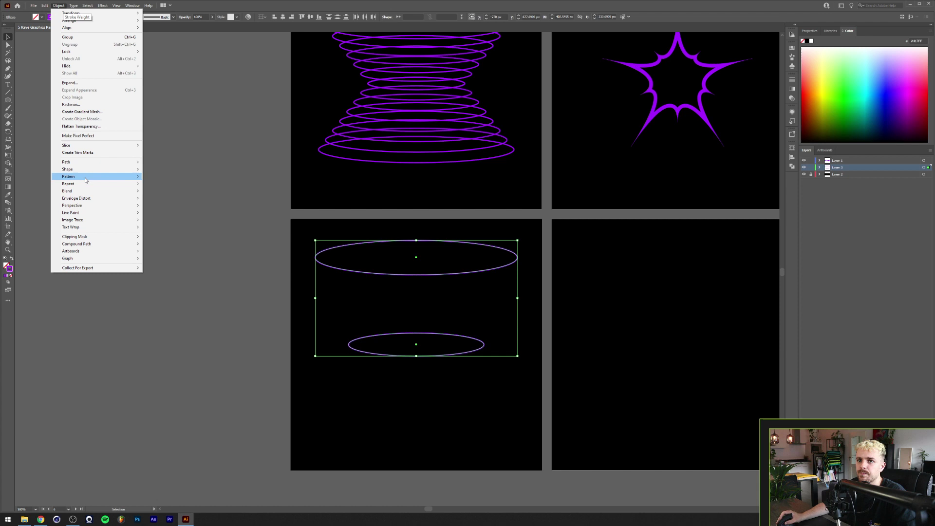
mouse_move(89, 193)
left_click(158, 191)
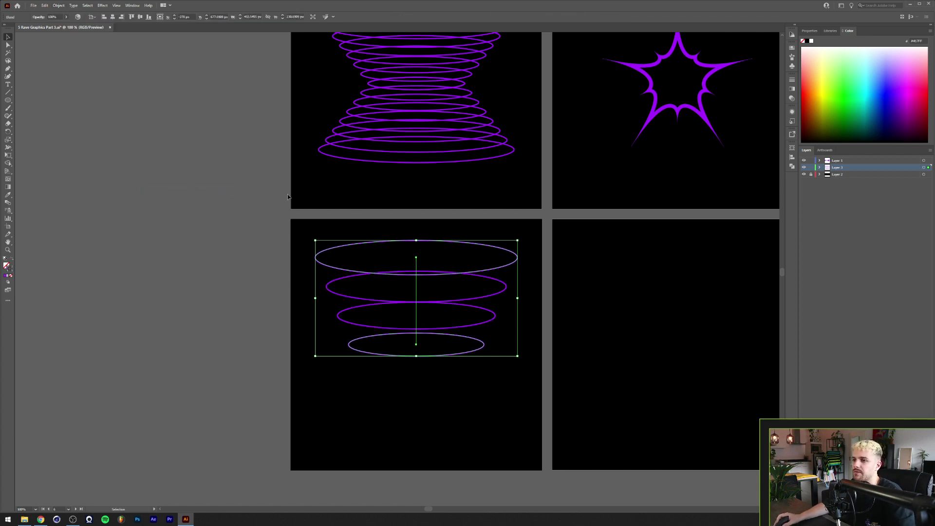
Set the ellipse blend's spacing to Specified Steps with 6 steps
left_click(58, 6)
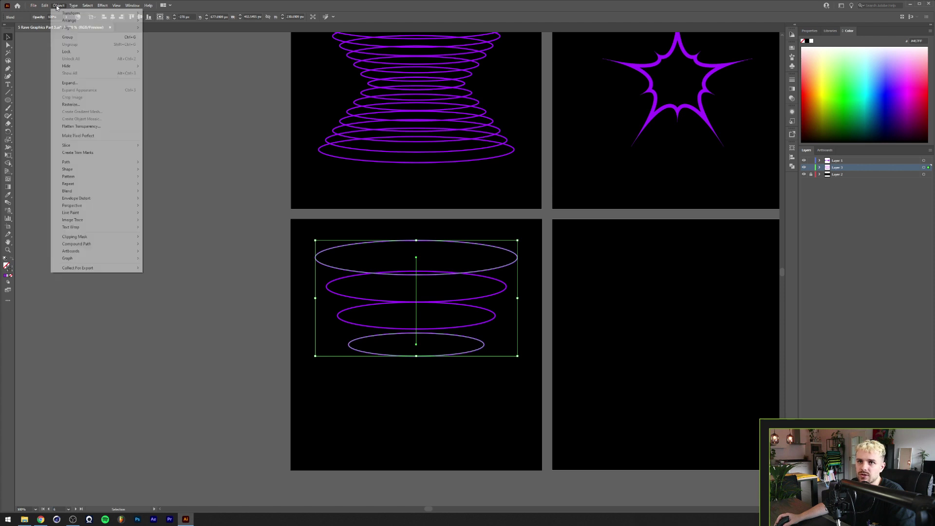
mouse_move(121, 191)
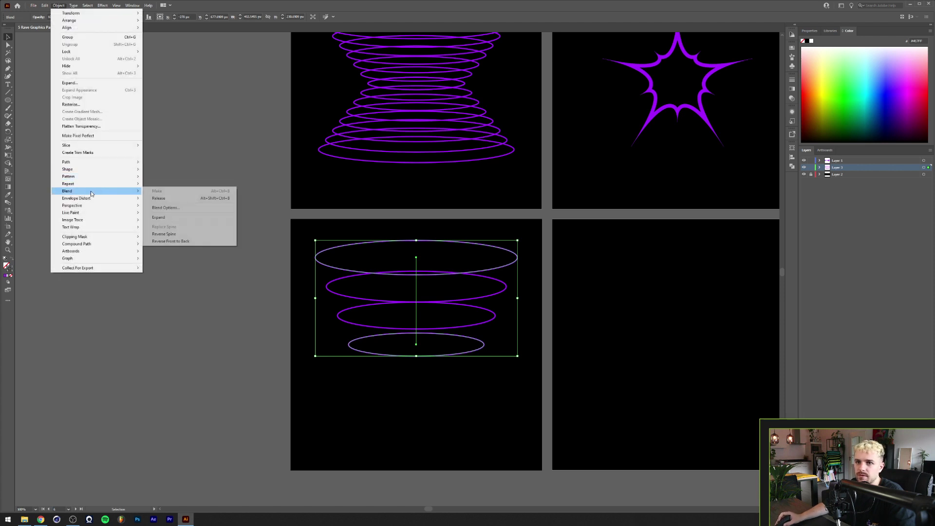
left_click(167, 207)
left_click(619, 288)
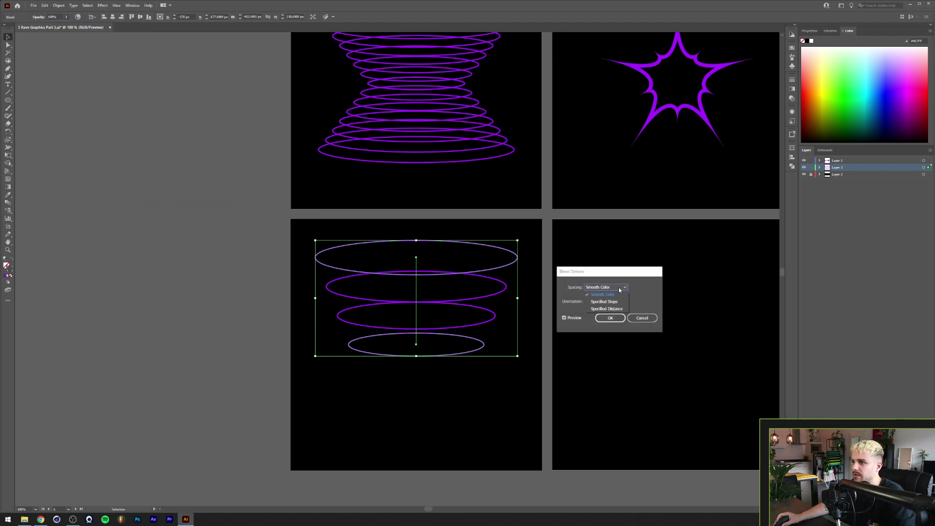
left_click(610, 303)
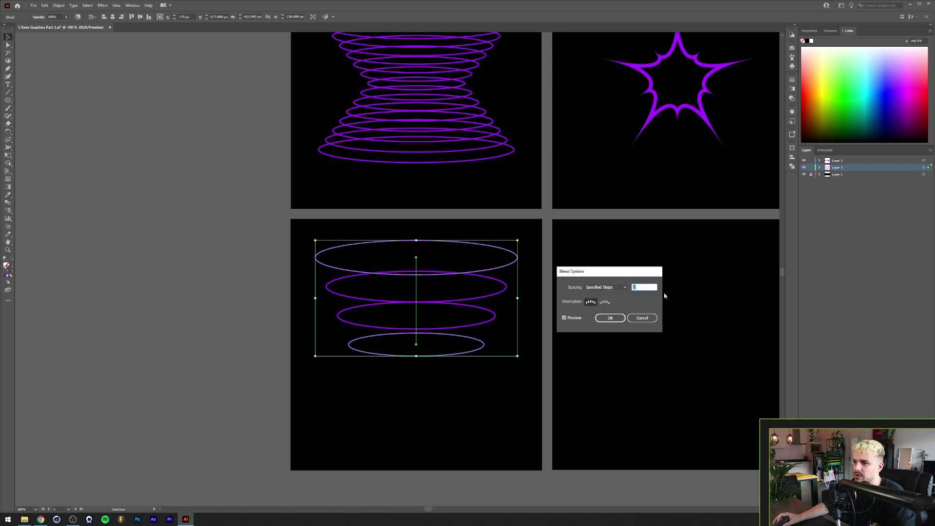
key("Up")
key("Up")
key("Up")
key("Up")
key("Up")
key("Up")
key("Up")
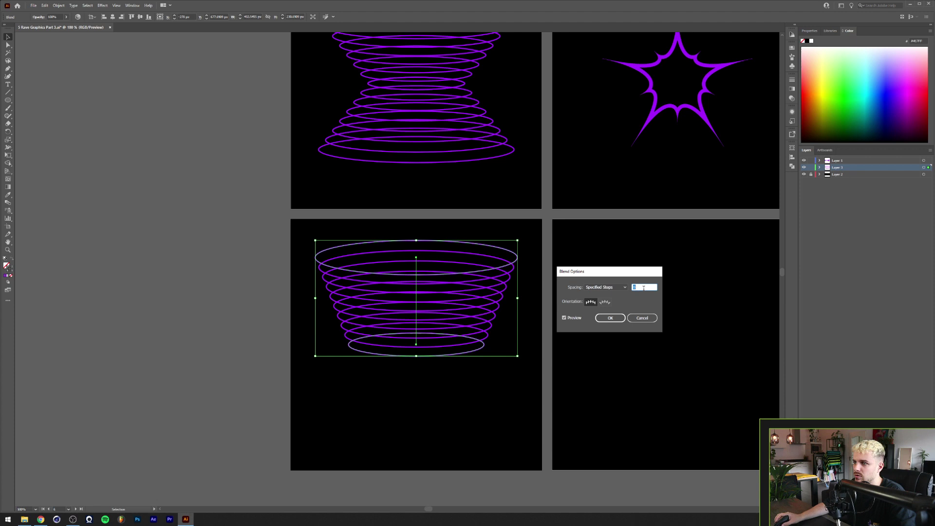
key("Down")
key("Down")
key("Down")
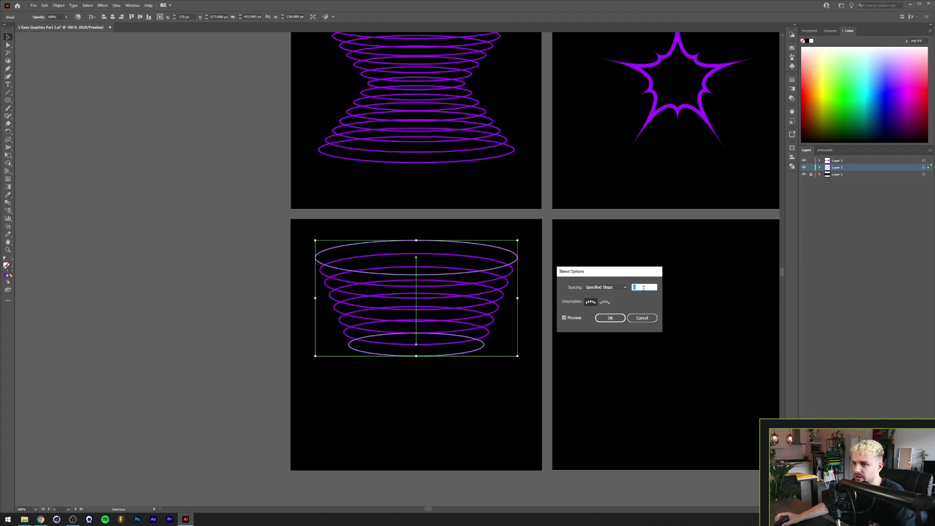
left_click(609, 319)
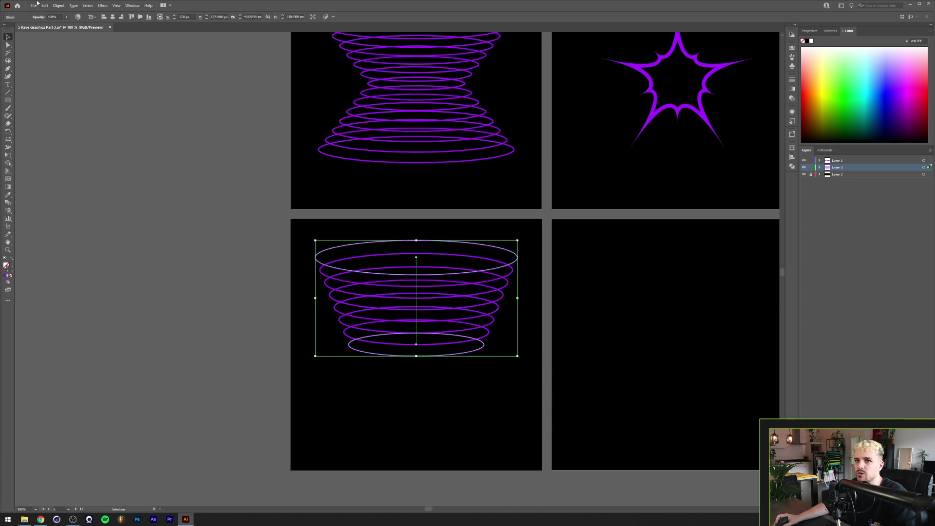
Expand the blend into a group of individual ellipses
left_click(64, 6)
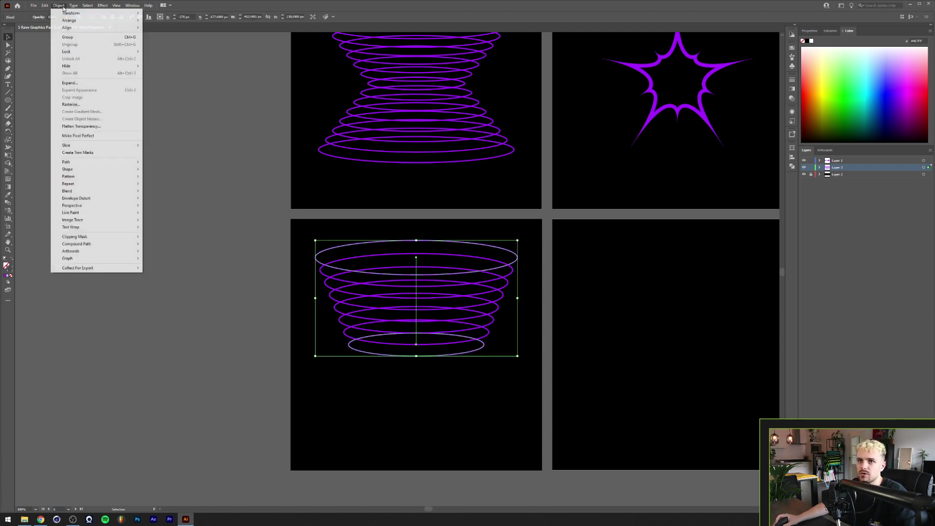
mouse_move(106, 194)
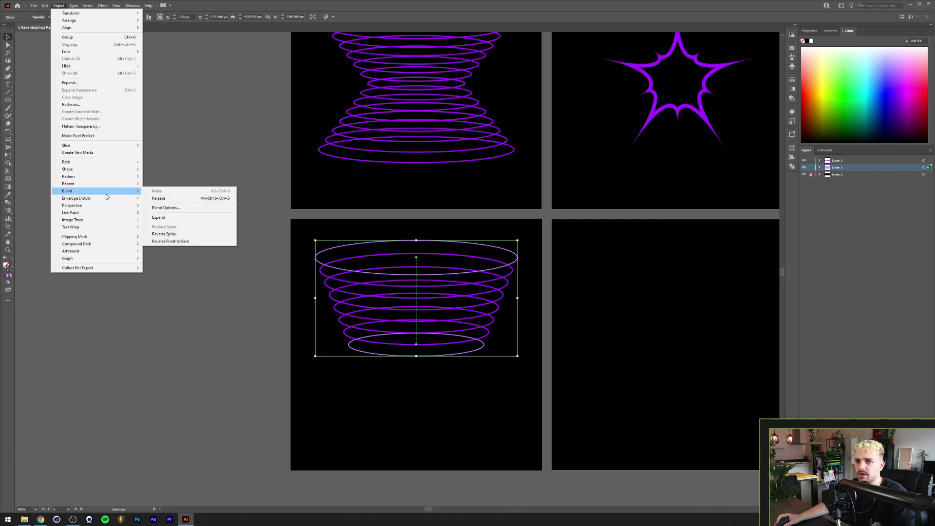
left_click(177, 221)
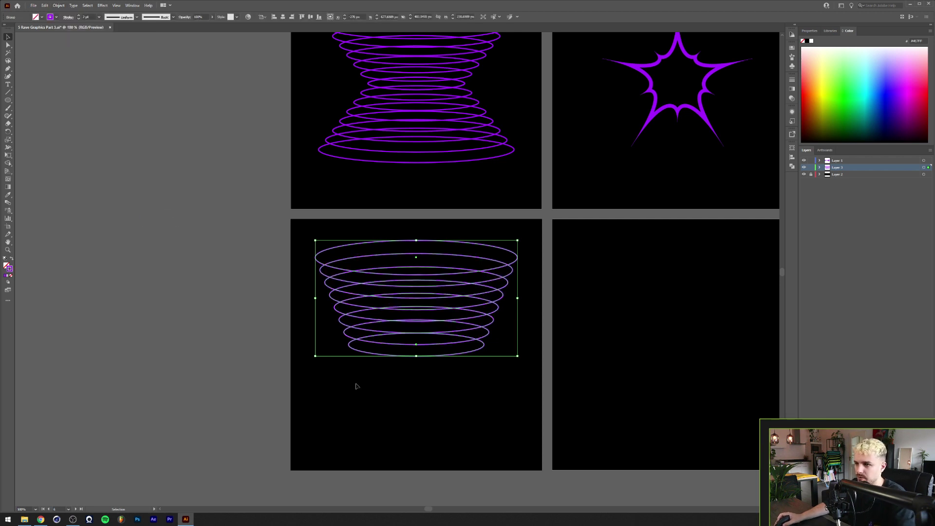
key("a")
key("v")
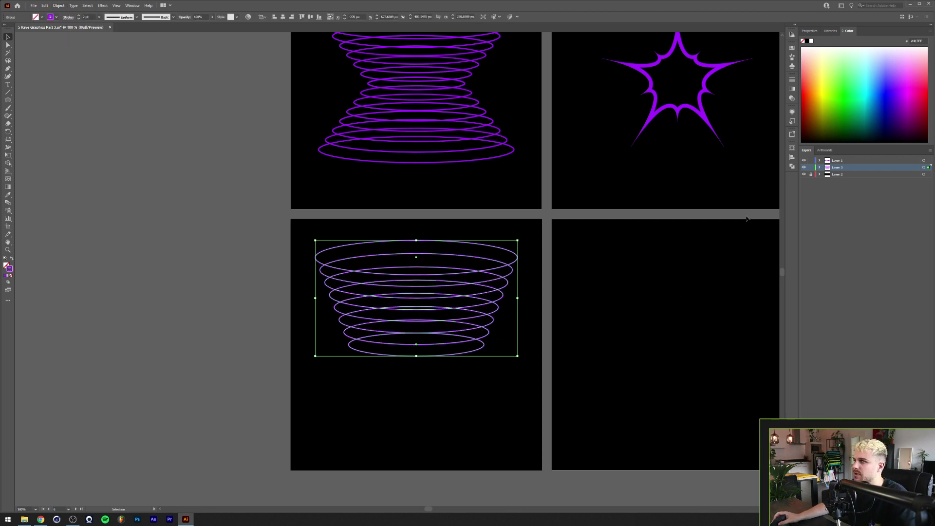
Reflect a copy of the ellipse group downward about the smallest ellipse's horizontal axis to form a symmetrical hourglass
left_click(820, 167)
key("o")
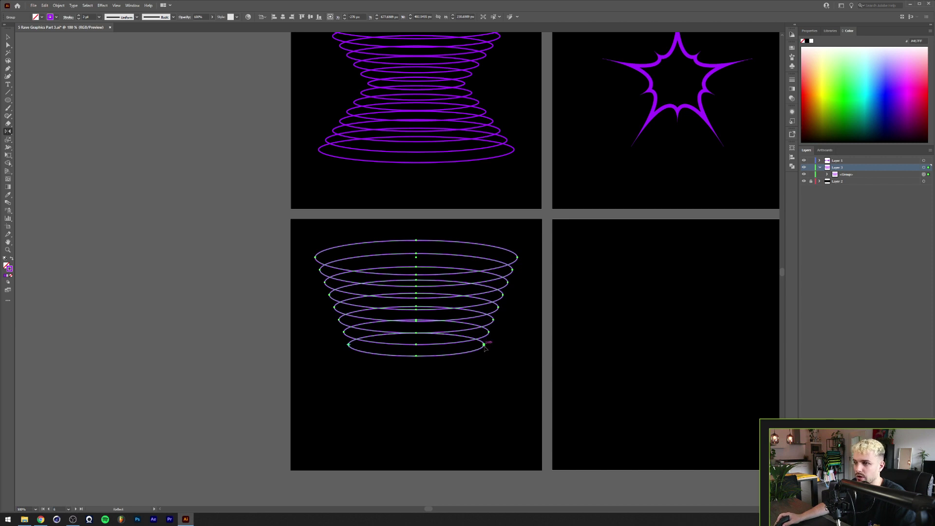
left_click_drag(486, 346, 486, 347)
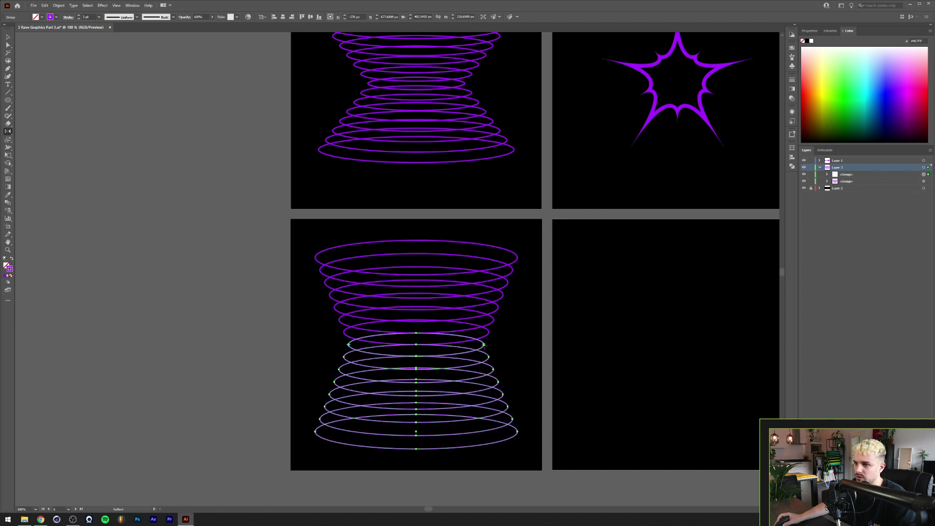
key("v")
left_click(282, 346)
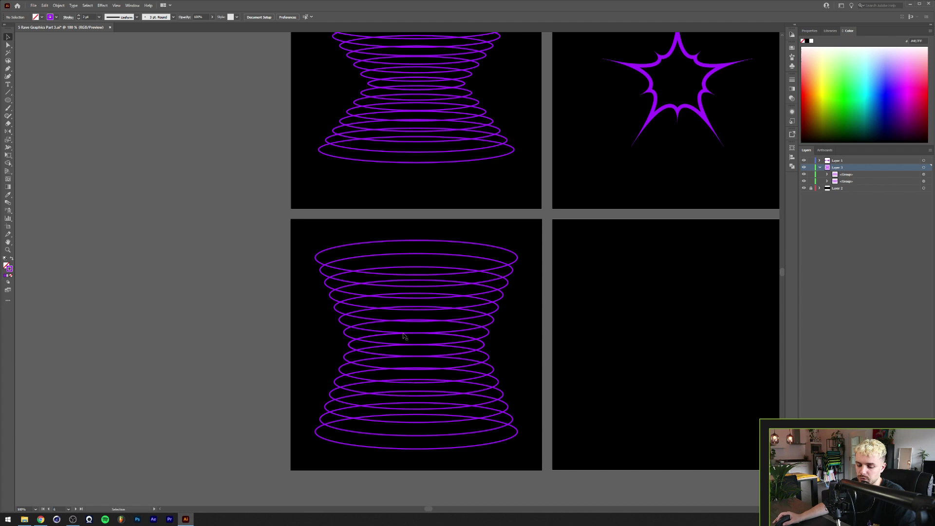
Draw an upright five-pointed star about 355 px wide, centred on the empty artboard below the purple starburst
scroll(453, 314, "up", 1)
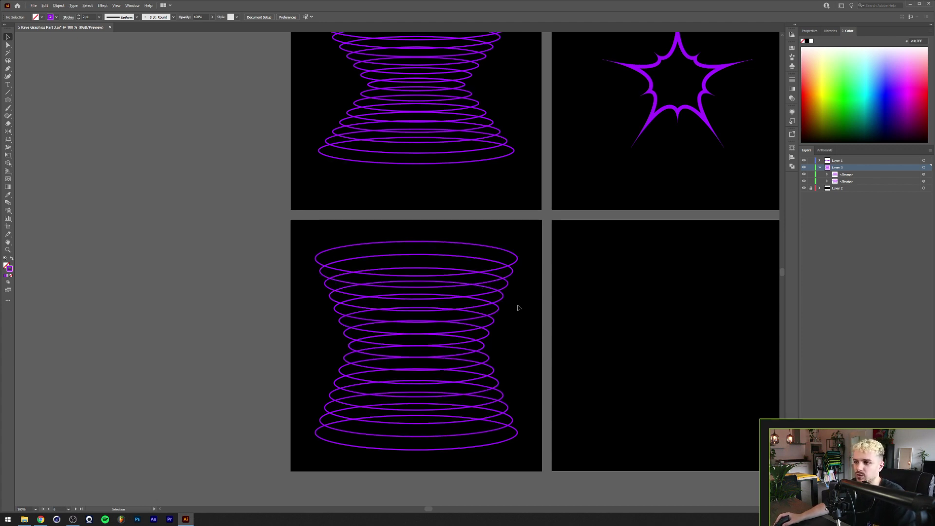
scroll(445, 313, "right", 5)
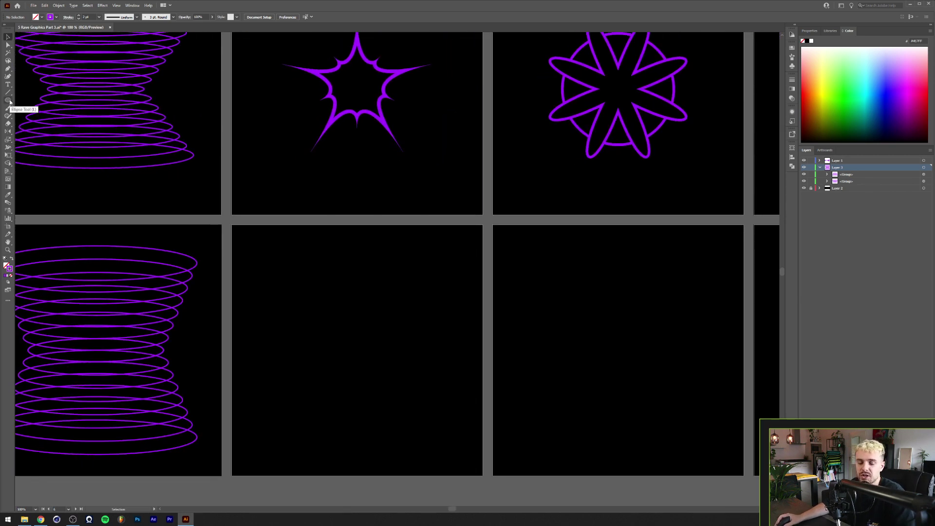
left_click_drag(9, 101, 41, 136)
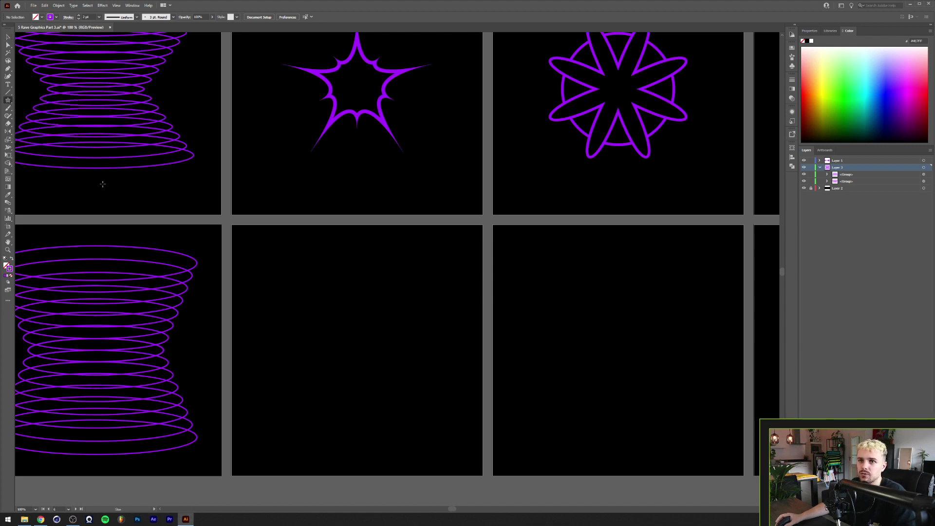
left_click_drag(287, 283, 332, 321)
key("ctrl+z")
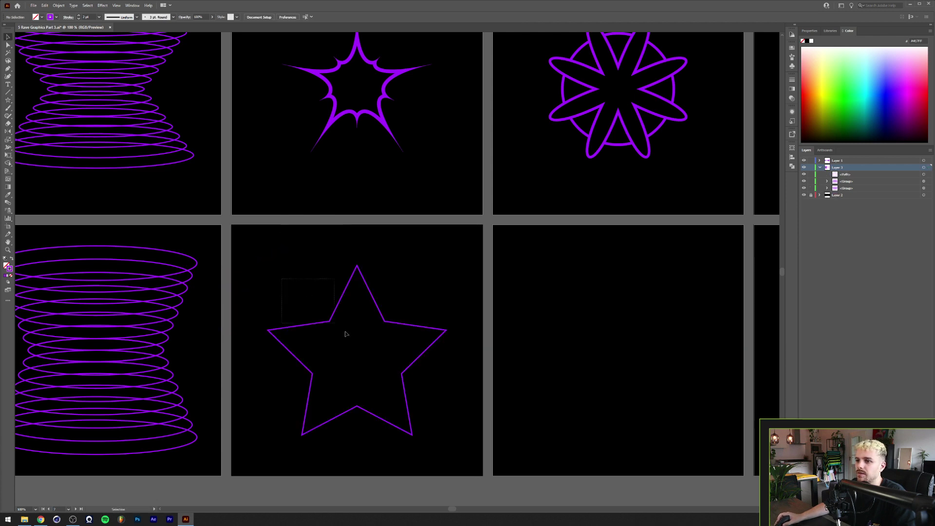
Apply a Pucker & Bloat effect of -40% to the five-pointed star to give it long, curved spikes
left_click_drag(346, 335, 346, 335)
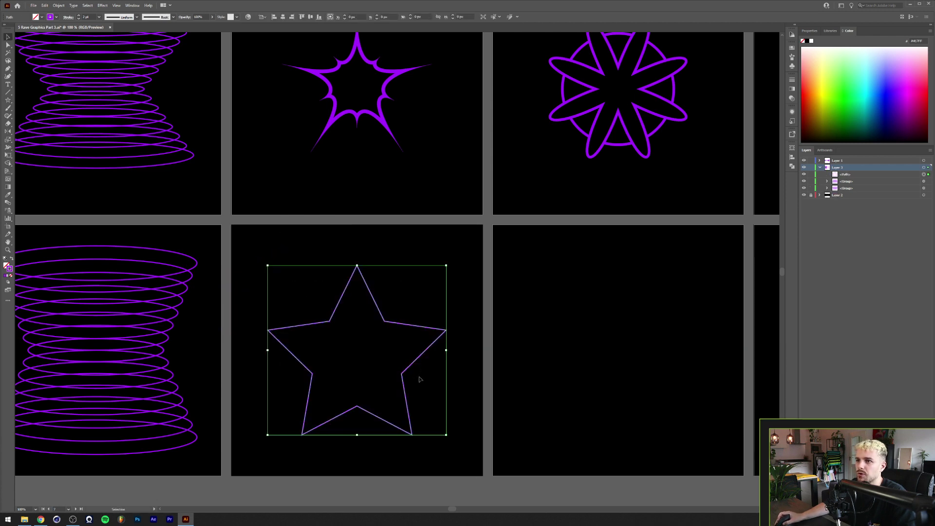
left_click(99, 6)
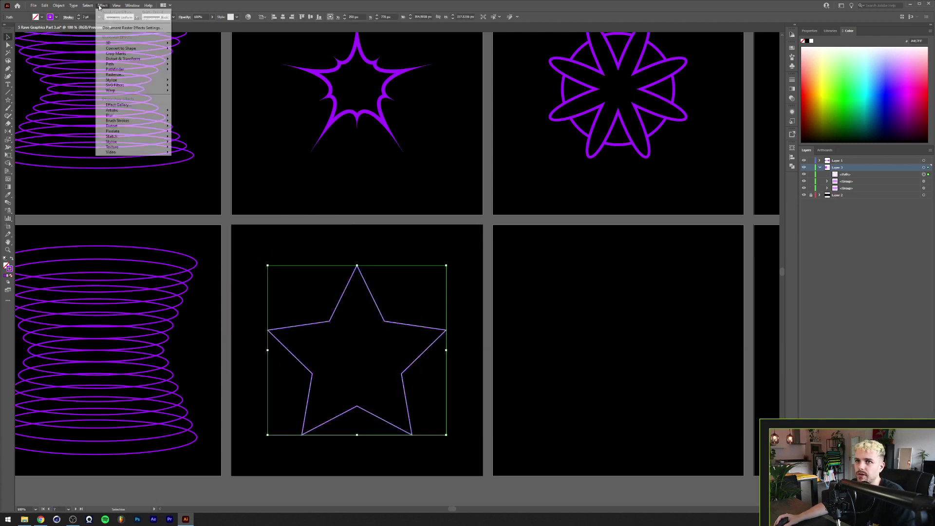
mouse_move(142, 59)
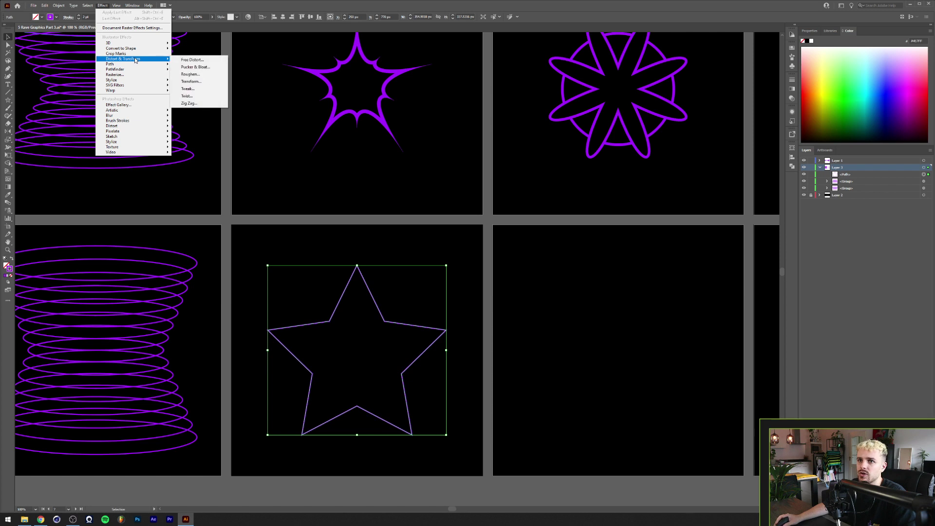
left_click(207, 71)
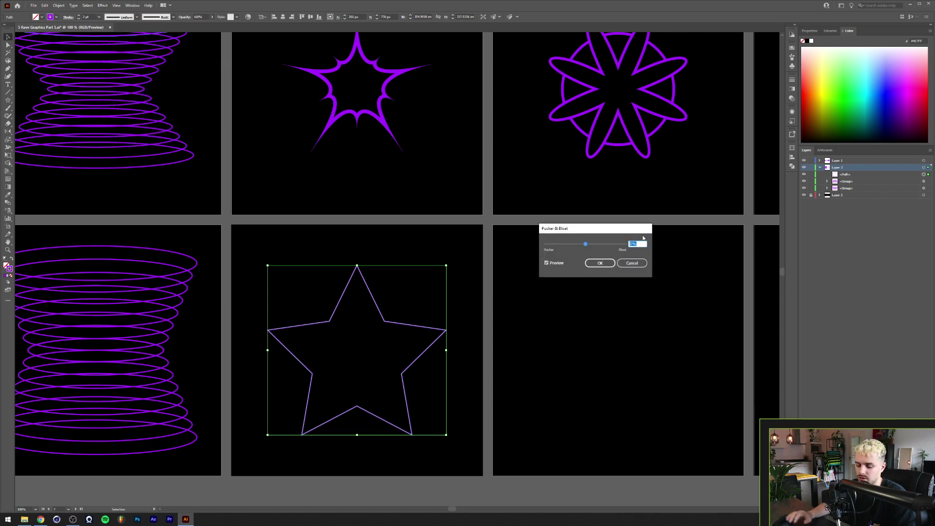
key("shift+Down")
key("shift+Down")
key("shift+Down")
key("shift+Down")
key("shift+Down")
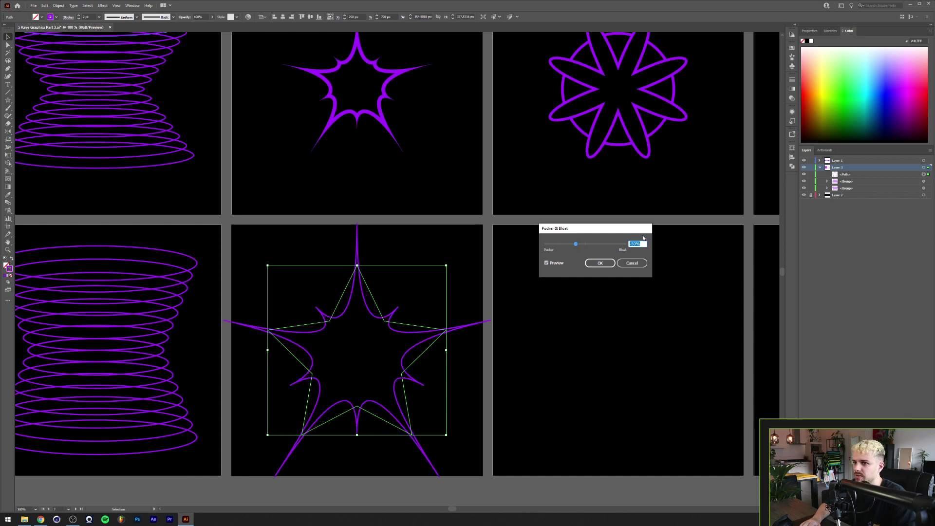
key("shift+Up")
key("shift+Up")
key("shift+Up")
key("shift+Up")
key("shift+Up")
key("shift+Up")
key("shift+Up")
key("shift+Up")
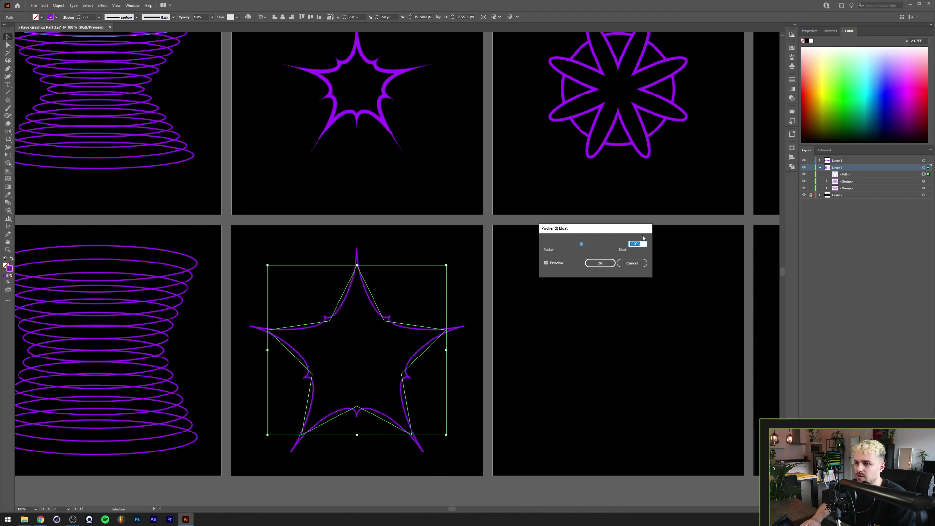
key("shift+Up")
key("shift+Up")
key("shift+Up")
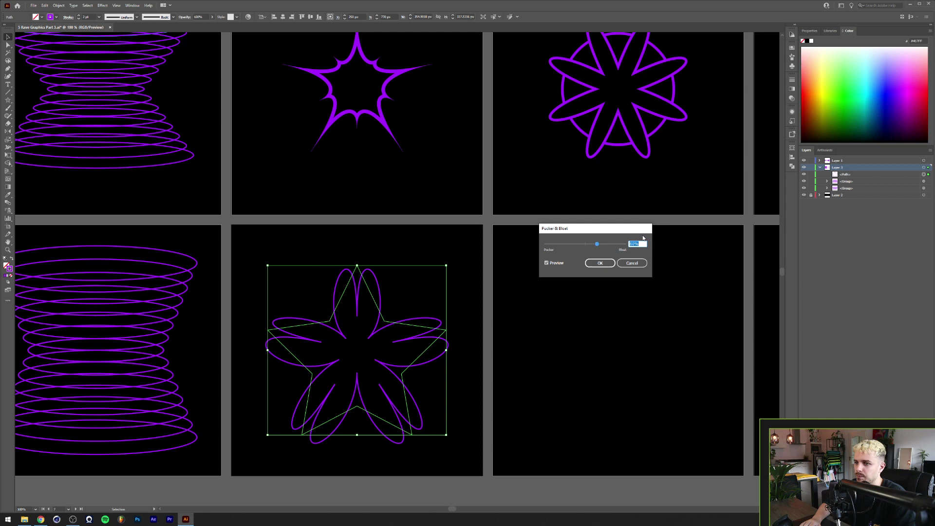
key("shift+Down")
key("shift+Down")
key("shift+Down")
key("shift+Down")
key("shift+Down")
key("shift+Down")
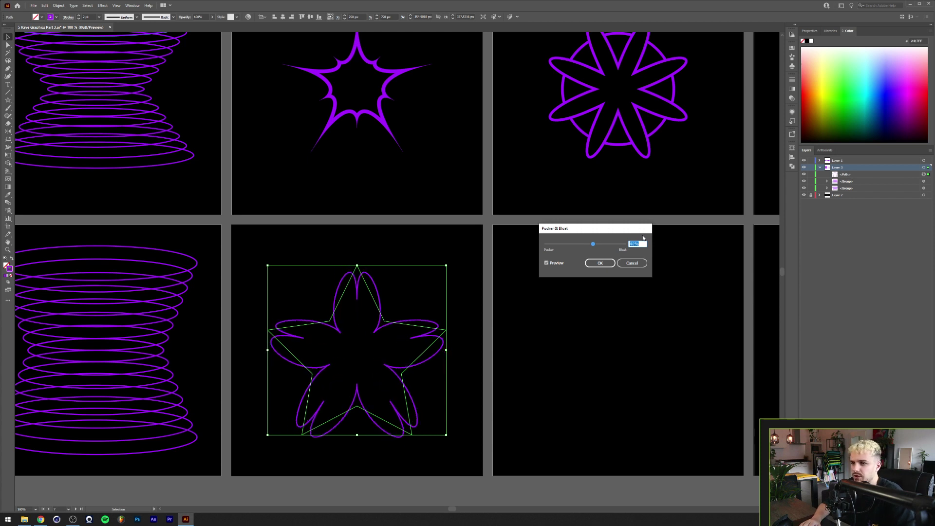
key("shift+Down")
key("shift+Down")
key("shift+Down")
key("shift+Down")
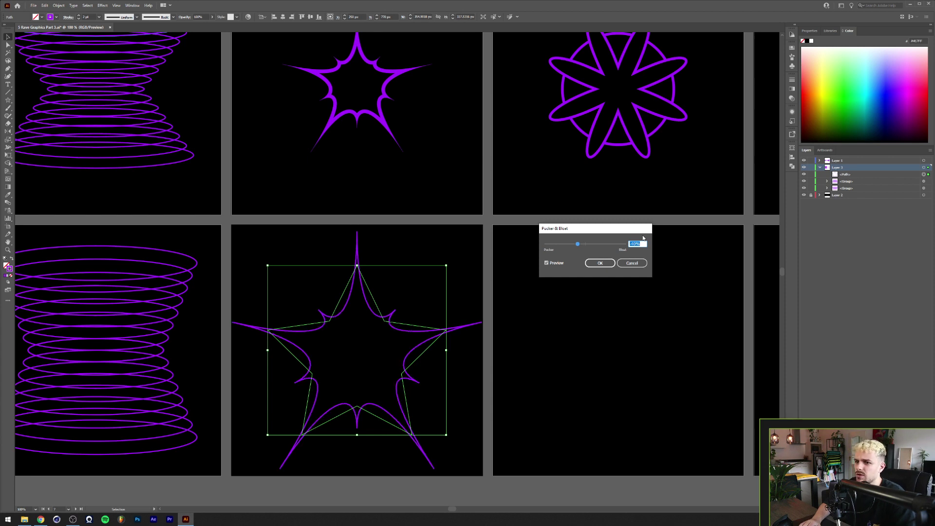
key("Return")
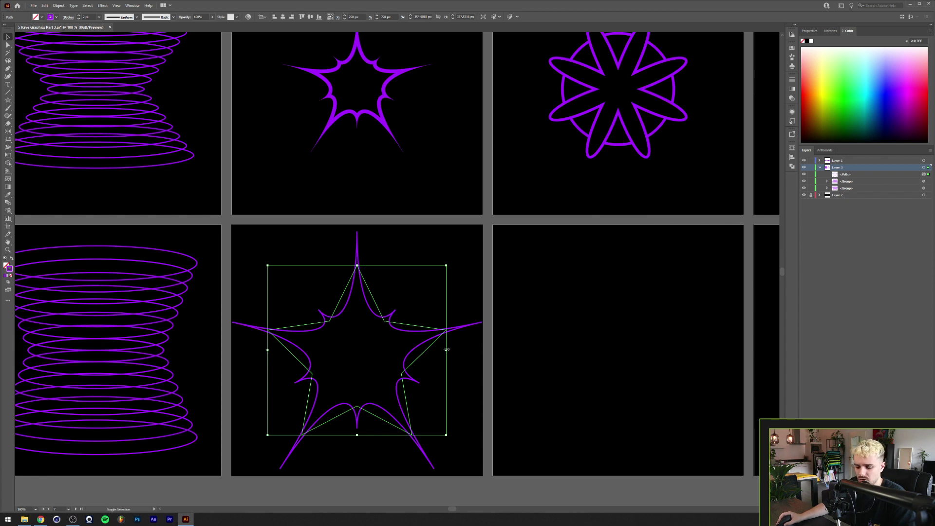
Scale the star path down about its centre to about 244 px wide, and give it an inside-aligned 5 pt stroke
left_click_drag(447, 350, 419, 349)
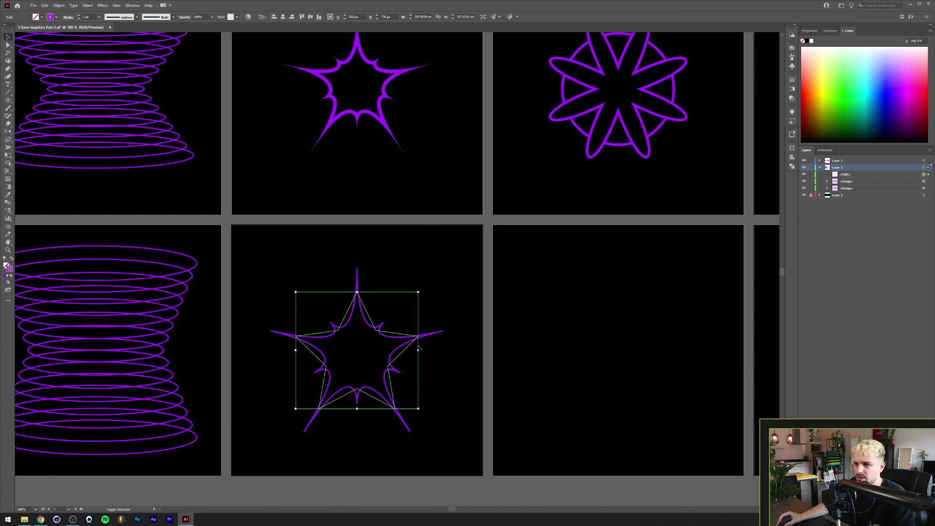
left_click(68, 17)
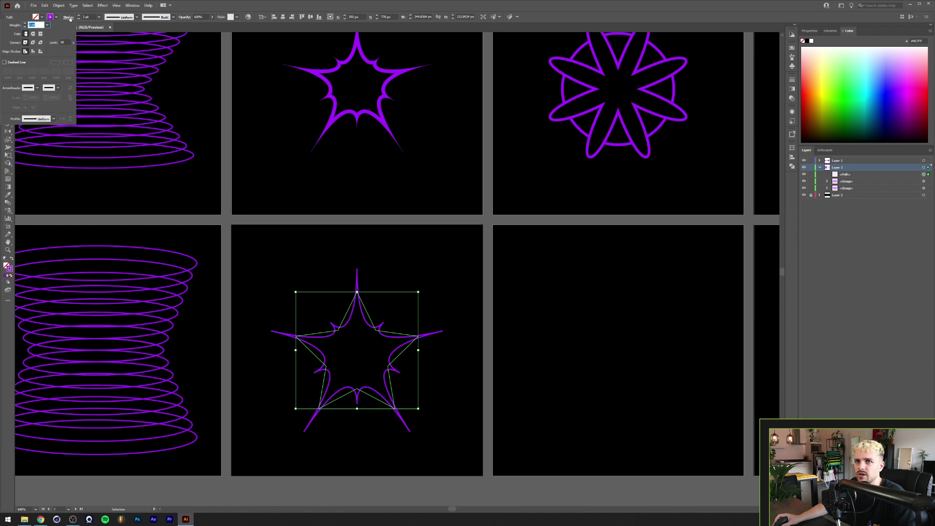
left_click(33, 52)
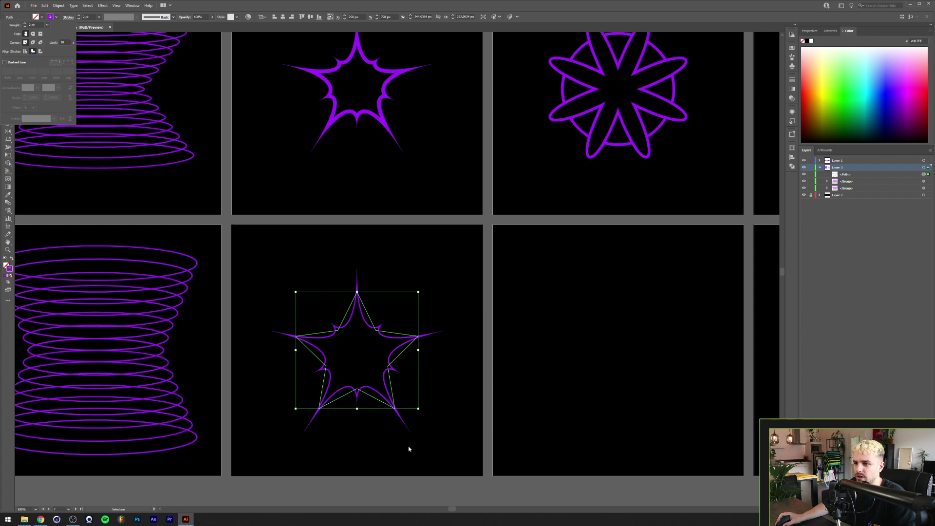
left_click(78, 15)
left_click(79, 15)
left_click(78, 15)
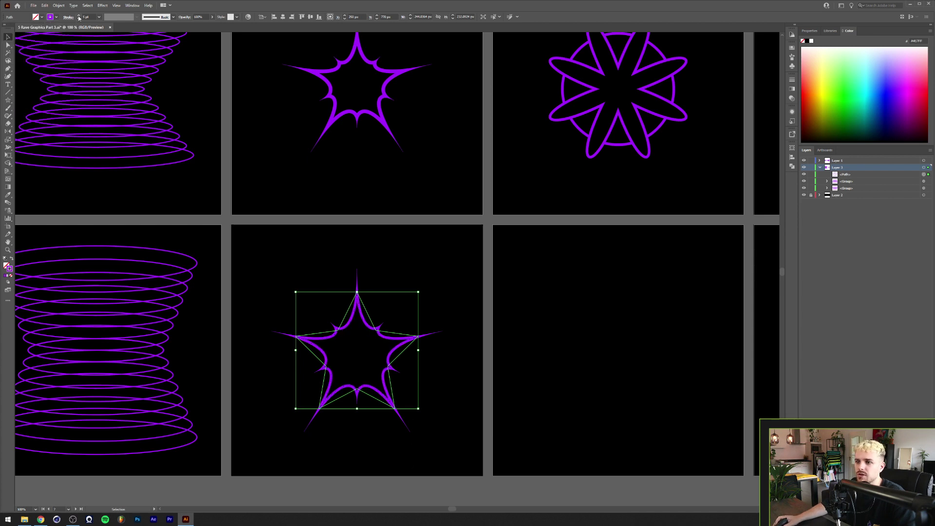
left_click(287, 288)
key("a")
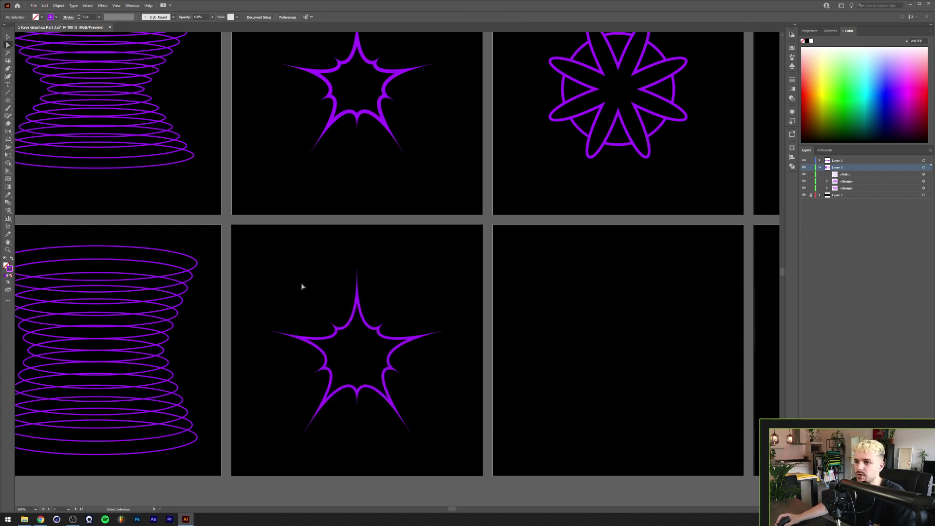
left_click_drag(303, 286, 405, 374)
left_click(320, 315)
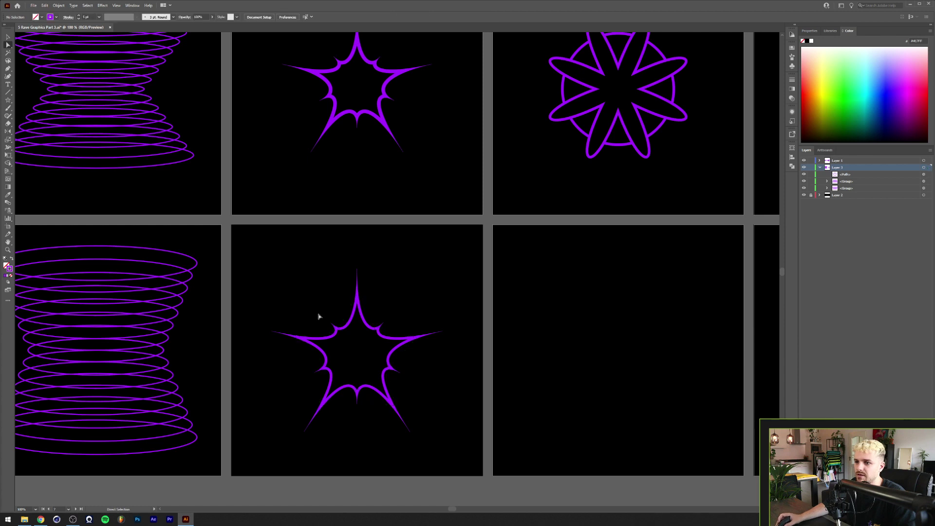
key("v")
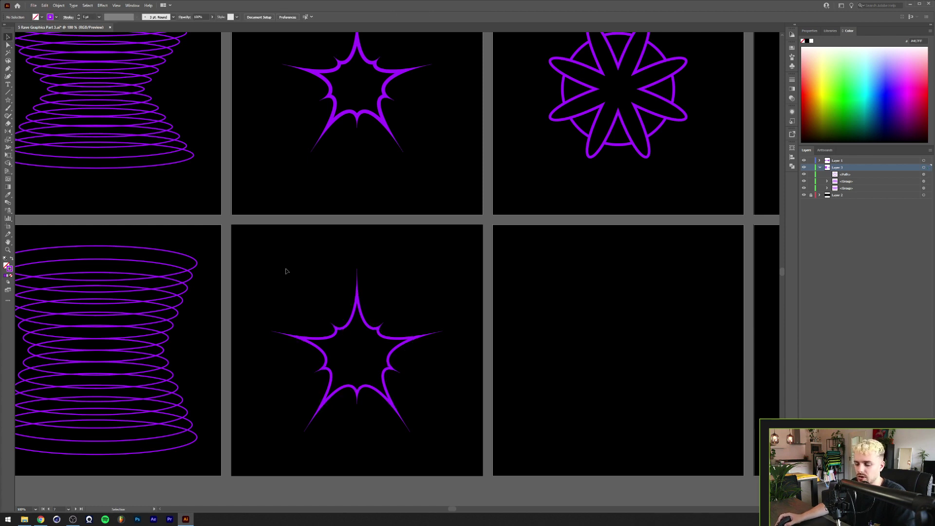
Try expanding the starburst's appearance into outlined shapes, and undo the expansion
left_click_drag(287, 268, 459, 396)
left_click(58, 5)
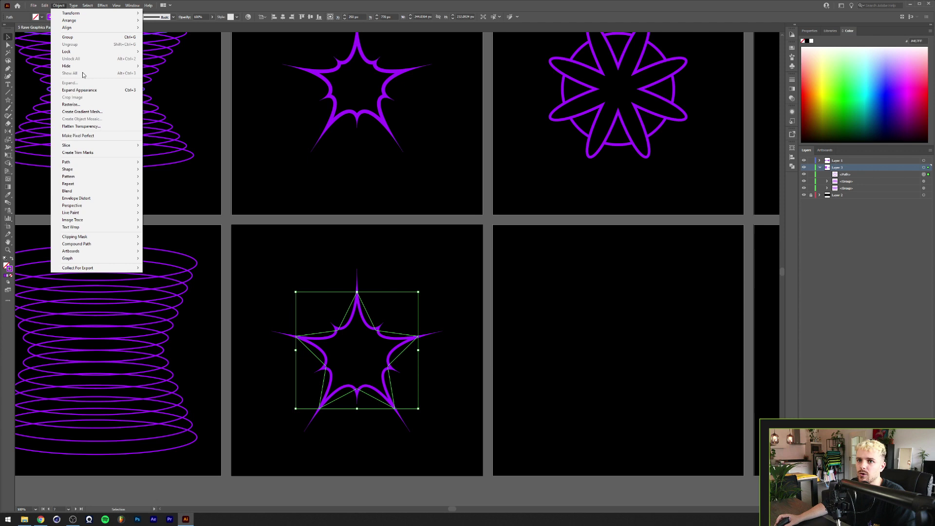
left_click(78, 91)
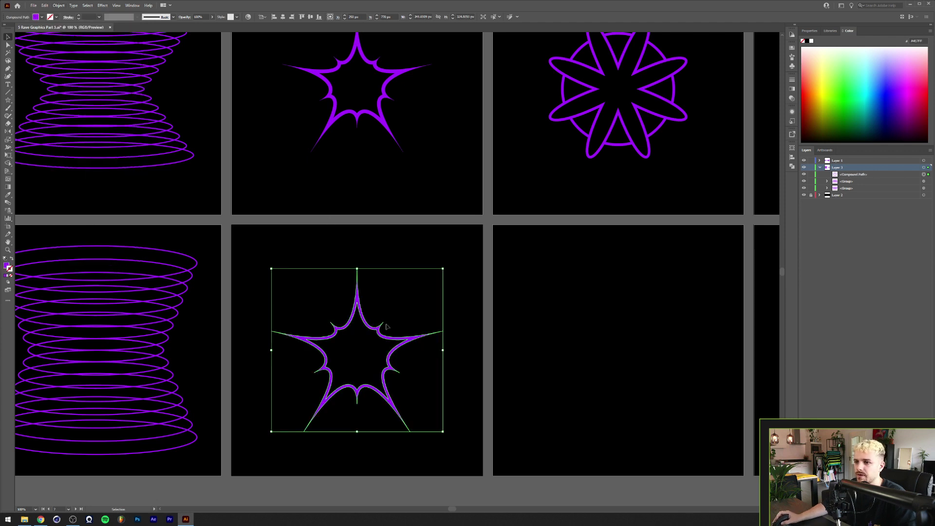
key("a")
key("ctrl+z")
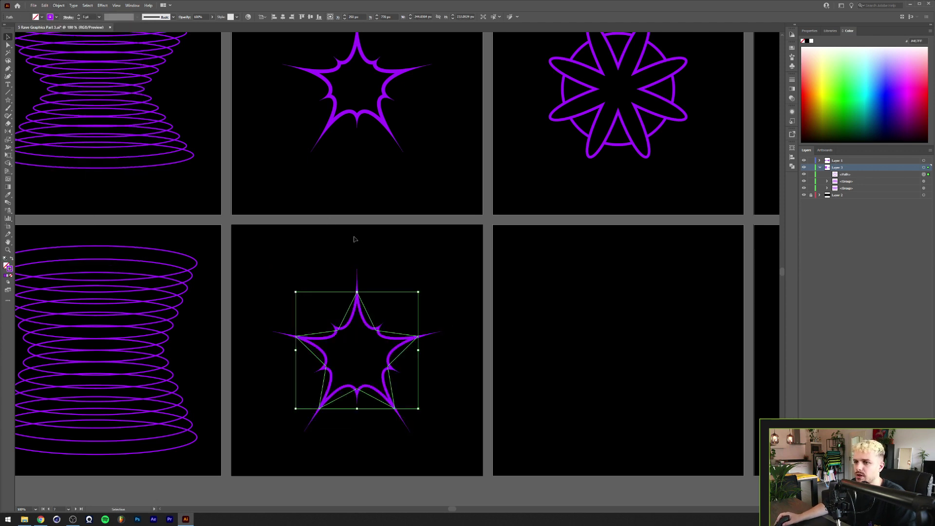
Try to reshape the starburst by selecting and scaling the inner anchor points of its star path
left_click(340, 324)
left_click_drag(310, 317, 399, 395)
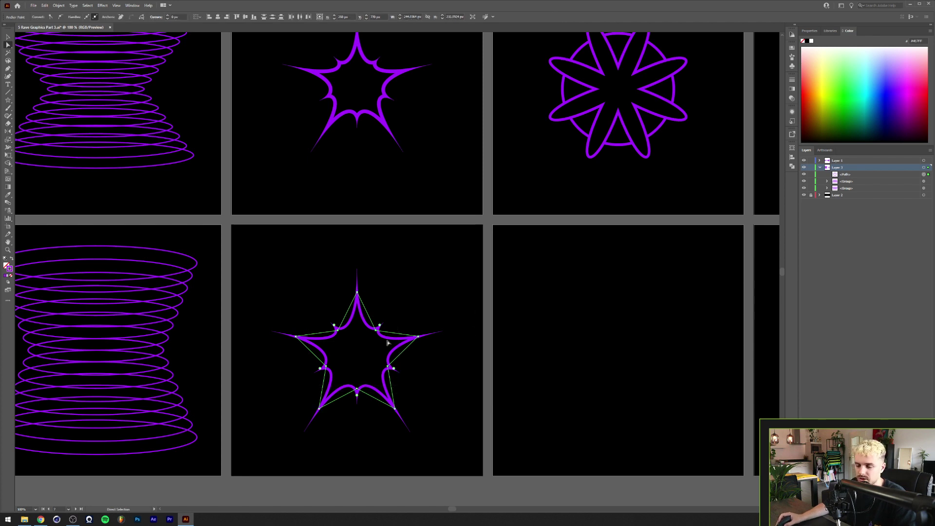
left_click_drag(382, 330, 422, 311)
key("s")
key("v")
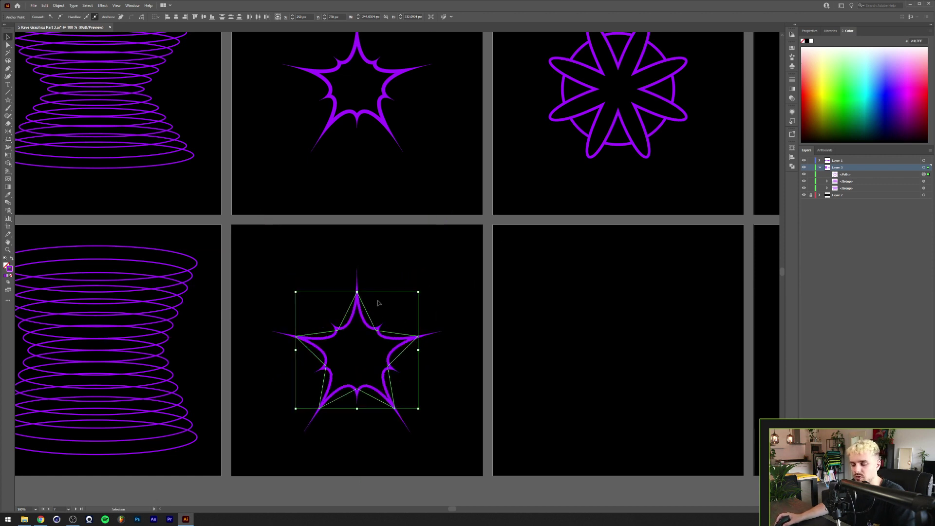
left_click(385, 292)
left_click(392, 333)
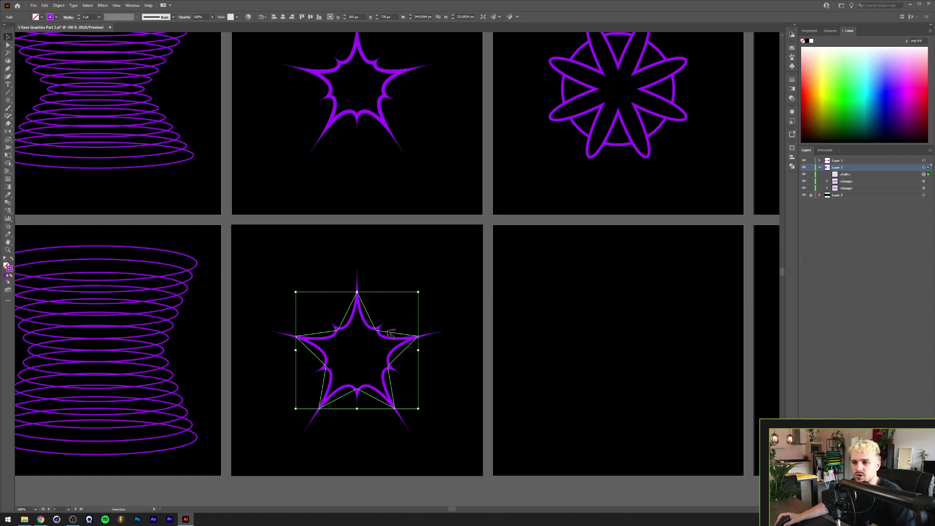
left_click(378, 231)
Draw a circle about 341 px in diameter, centred on the empty artboard below the purple flower
key("l")
scroll(380, 292, "right", 5)
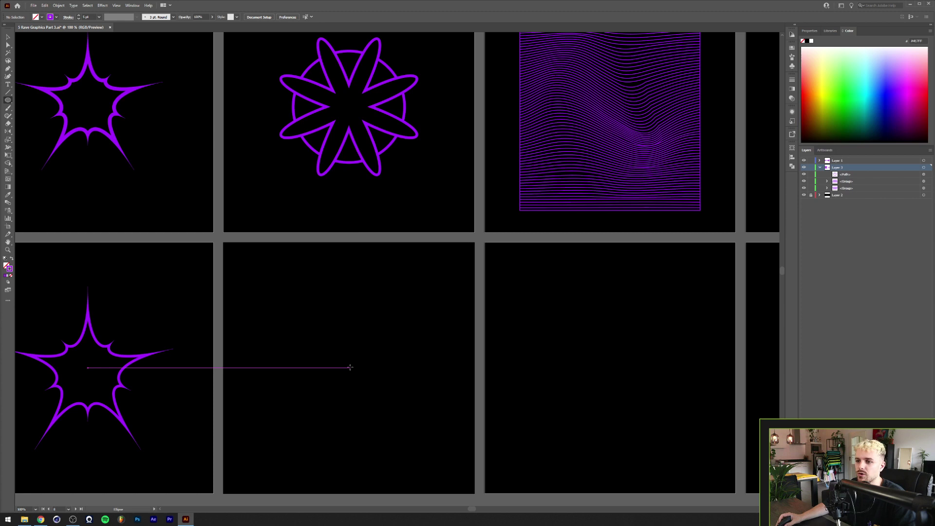
left_click_drag(349, 371, 434, 453)
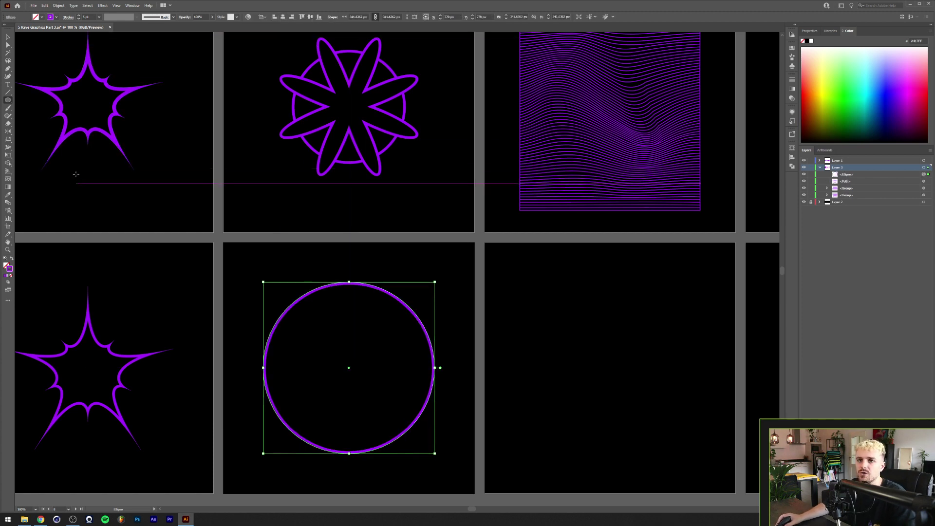
Add anchor points midway between the circle's existing ones so that it has eight points
left_click(58, 5)
mouse_move(127, 162)
left_click(184, 211)
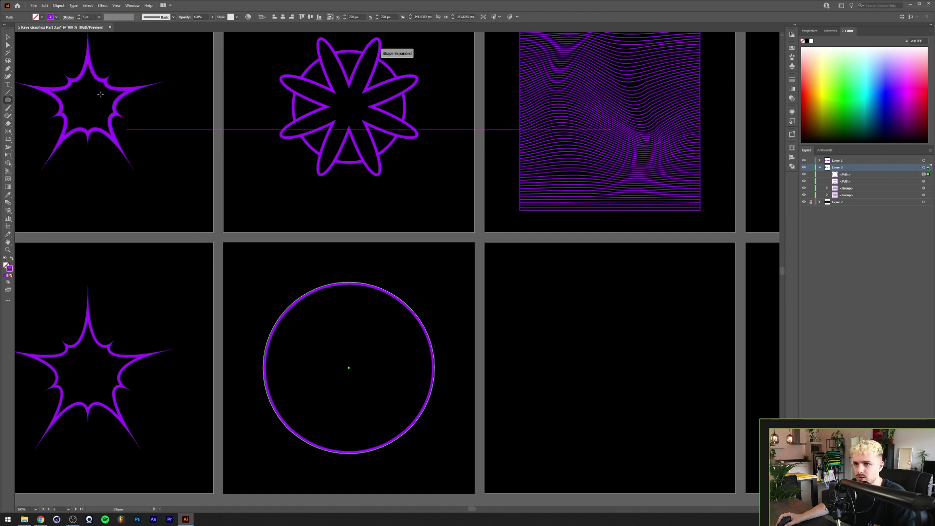
key("a")
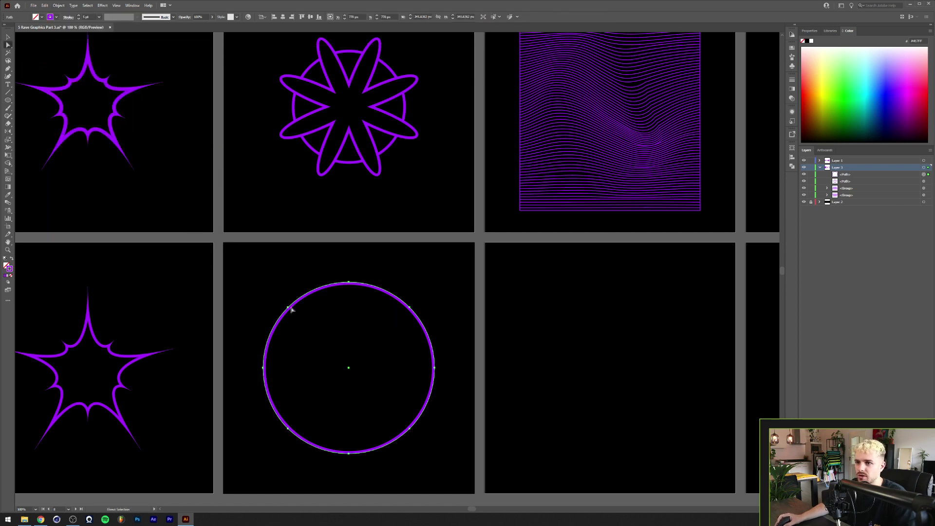
Apply a Pucker & Bloat effect of 60% to the circle to form an eight-petal flower
left_click(102, 6)
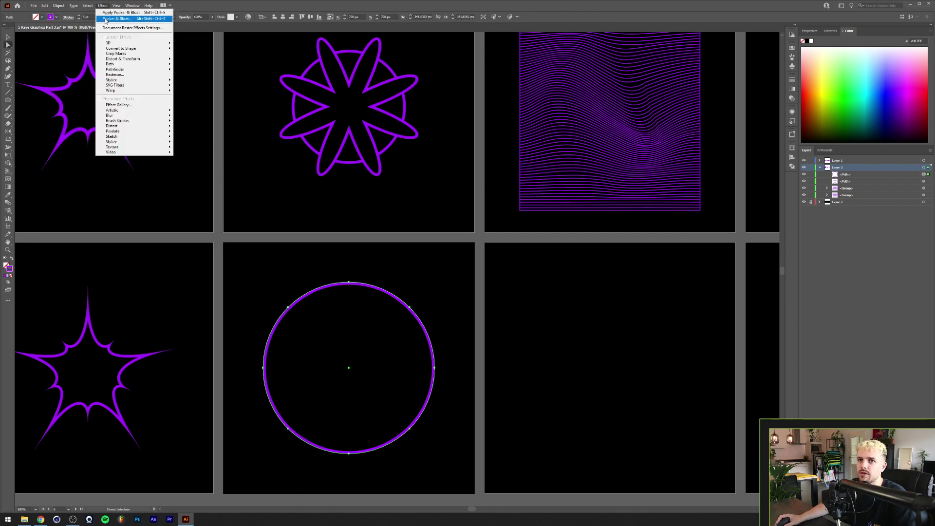
left_click(105, 21)
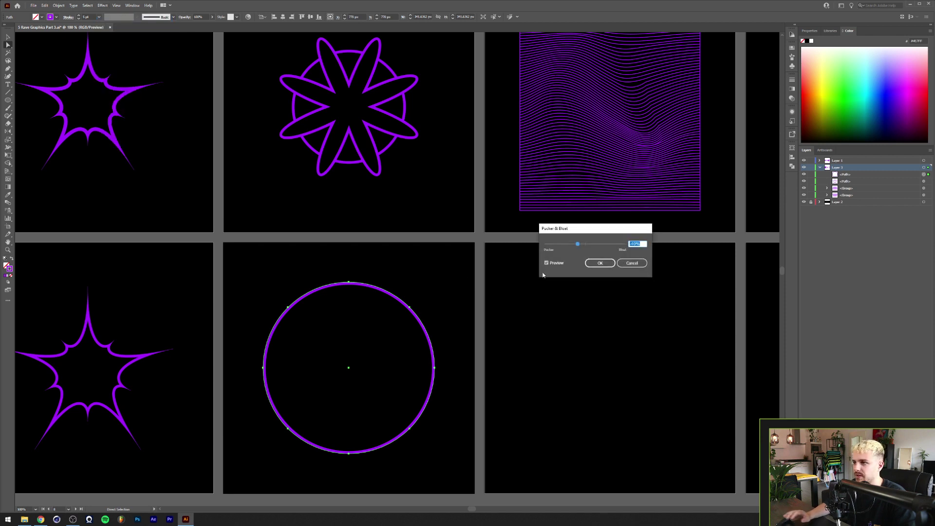
key("shift+Up")
key("shift+Up")
key("shift+Up")
key("shift+Up")
key("shift+Up")
key("shift+Up")
key("shift+Up")
key("shift+Up")
key("shift+Up")
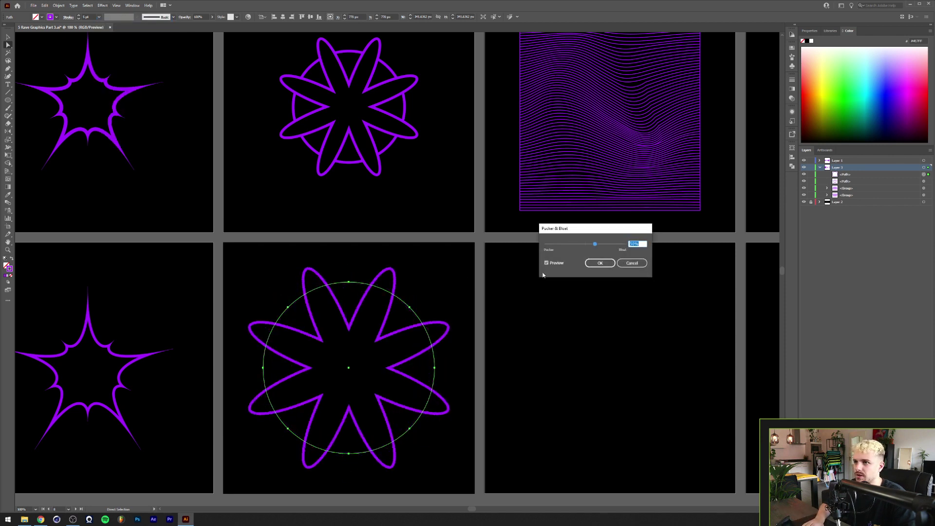
key("shift+Down")
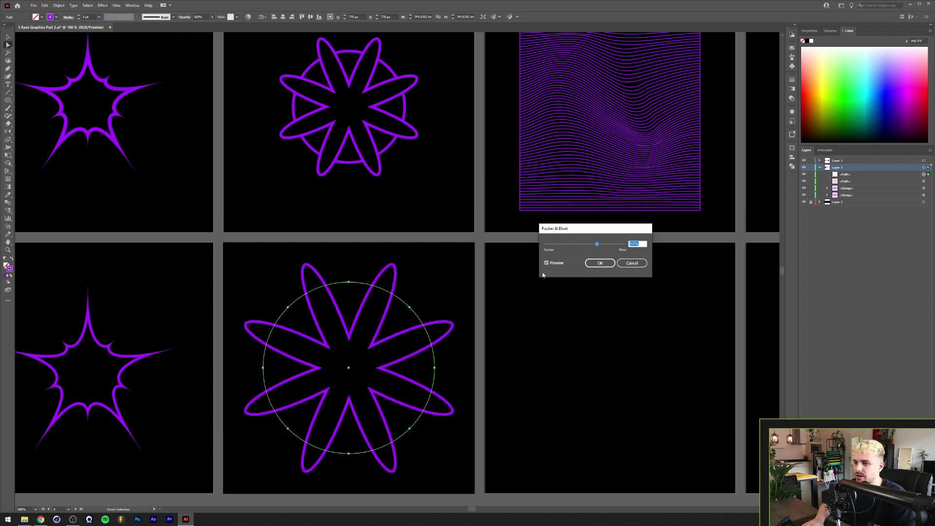
left_click(601, 263)
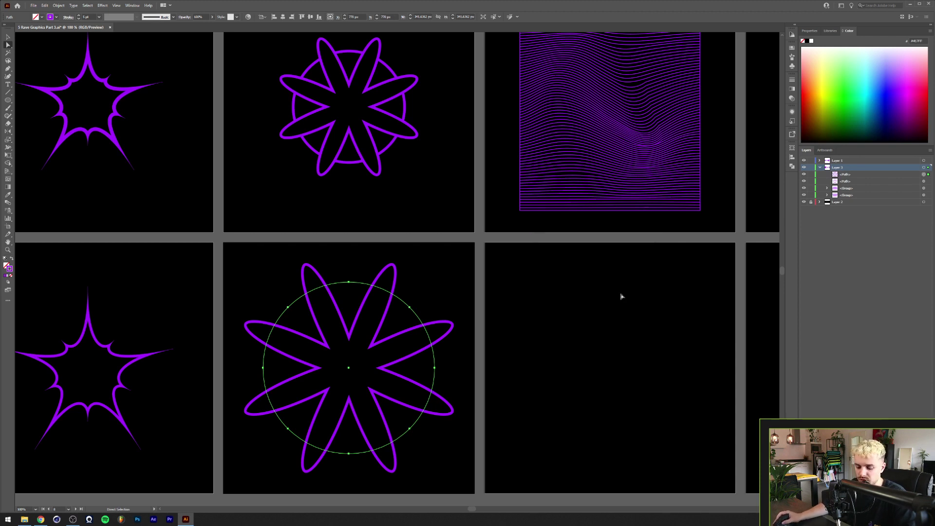
Paste a copy of the eight-petal flower in place directly in front of the original
key("v")
key("ctrl+f")
key("a")
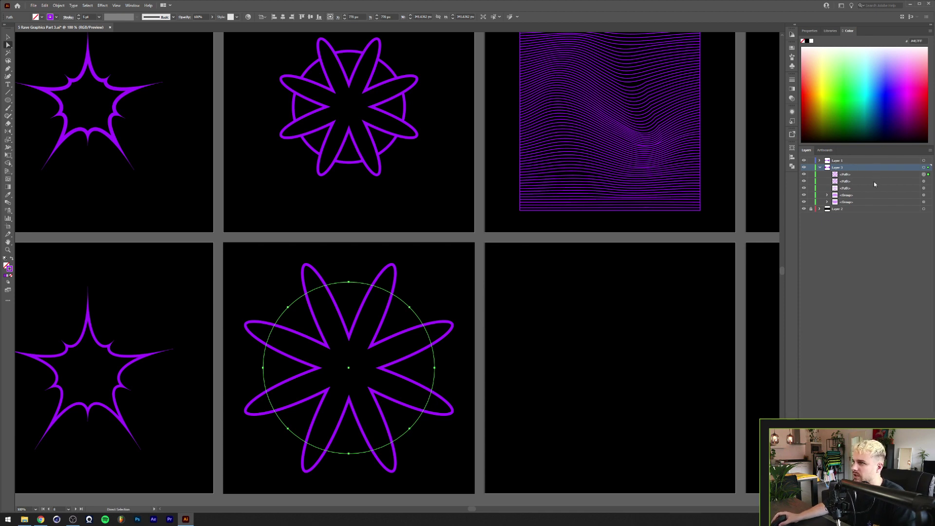
Remove the Pucker & Bloat effect from the front copy of the flower, turning it back into a plain ring
left_click(792, 112)
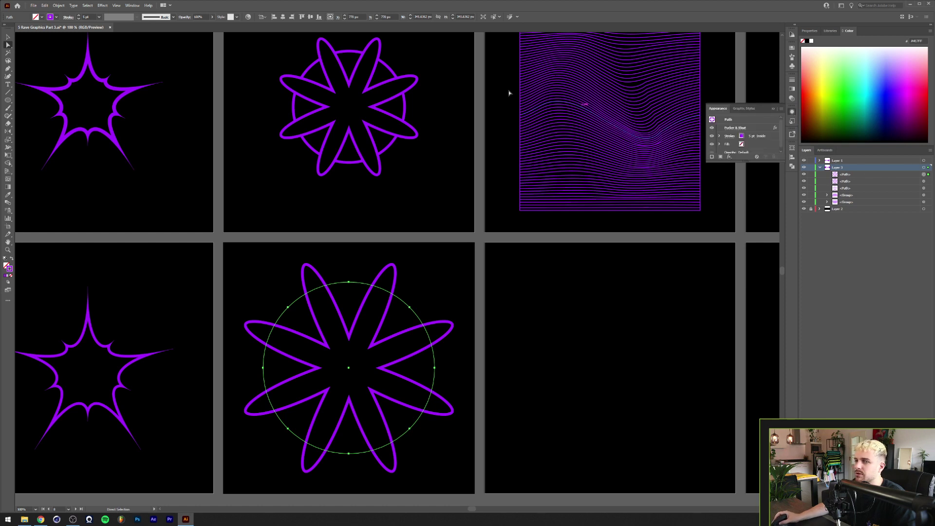
left_click(132, 6)
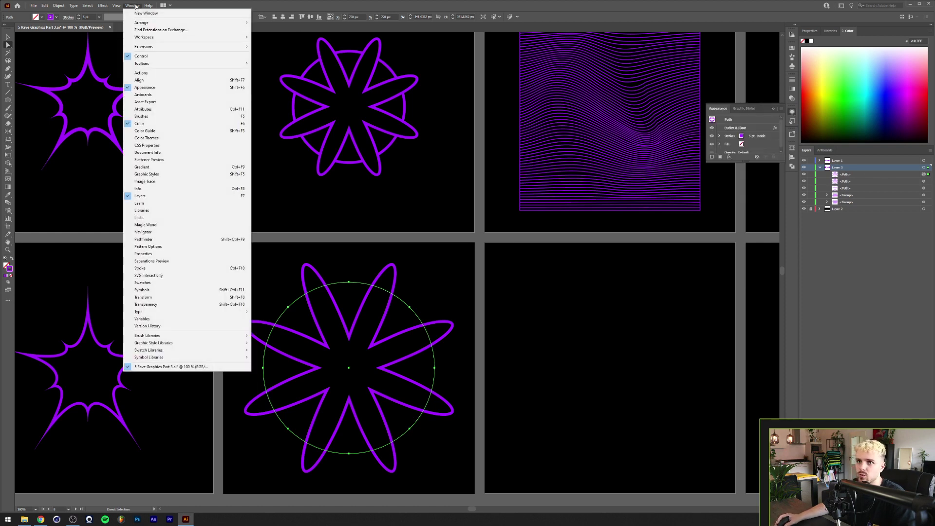
left_click(144, 88)
left_click(748, 129)
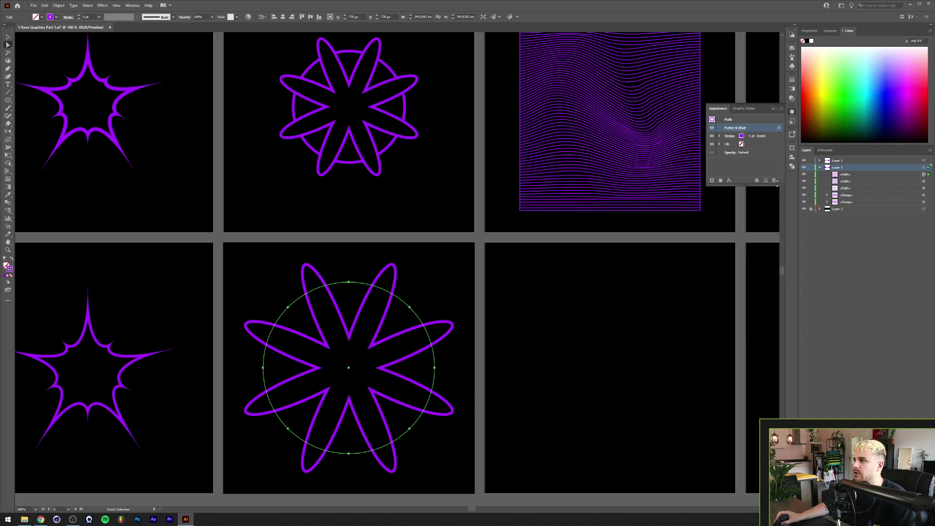
left_click(773, 181)
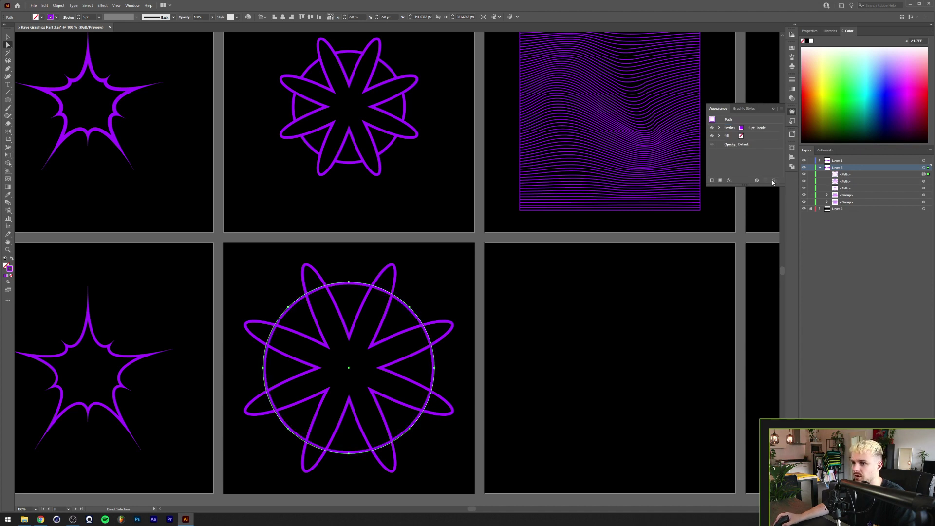
key("v")
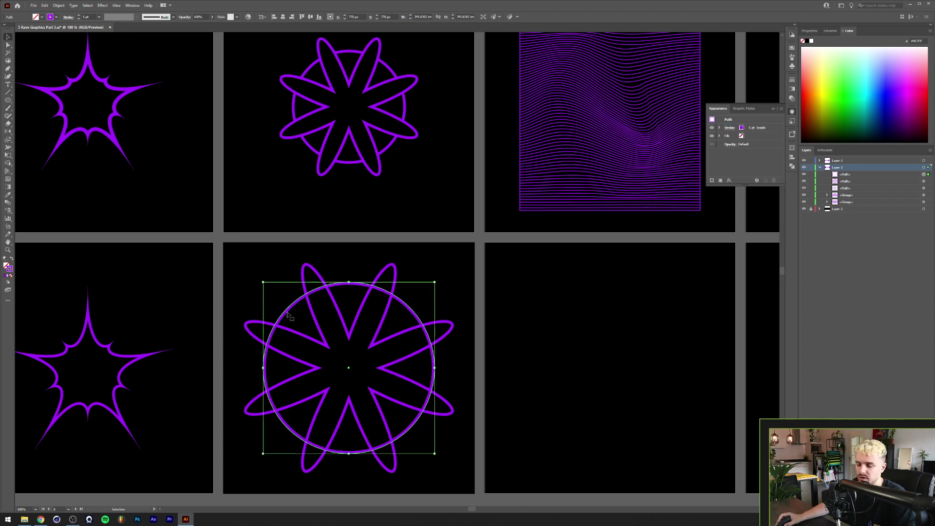
Expand the appearance of the eight-petal flower on the lower artboard
left_click(247, 287)
left_click(310, 269)
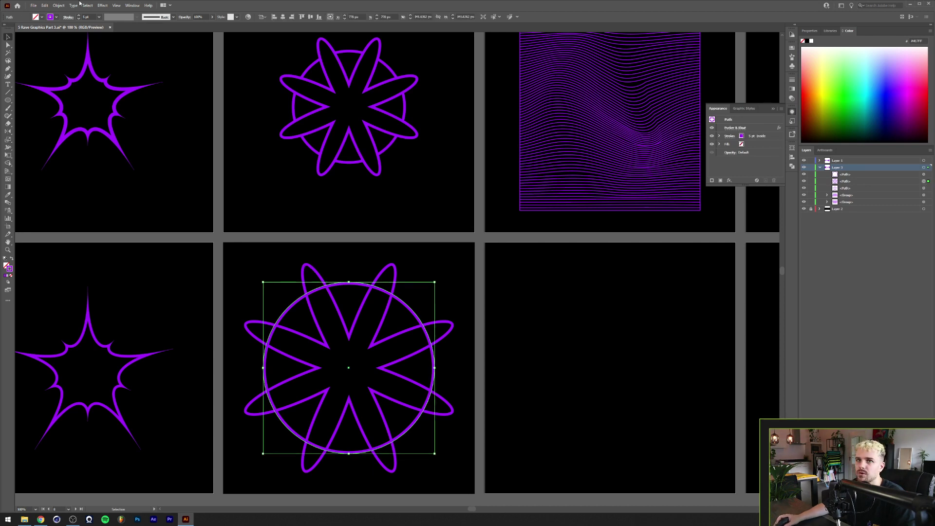
left_click(59, 5)
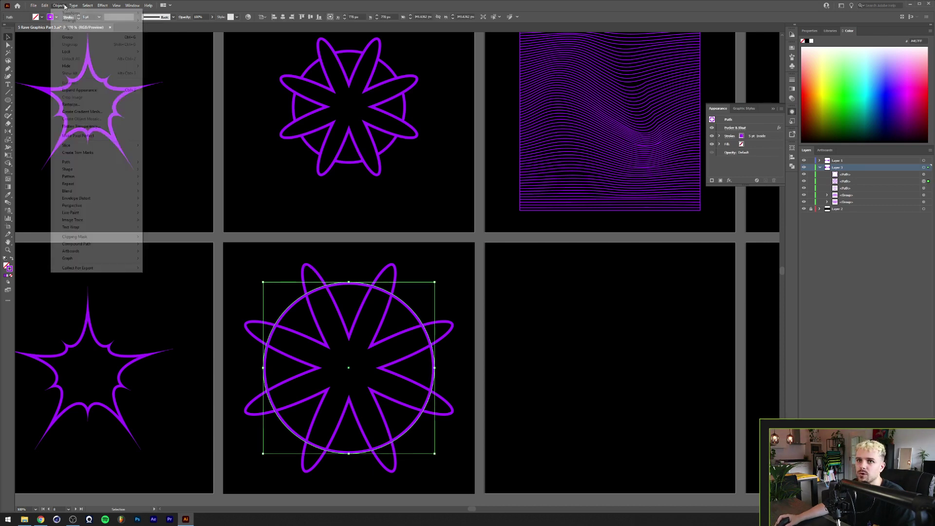
left_click(78, 90)
Convert the ring's stroke to outlines and check the flower and ring paths in Outline view
left_click(390, 293)
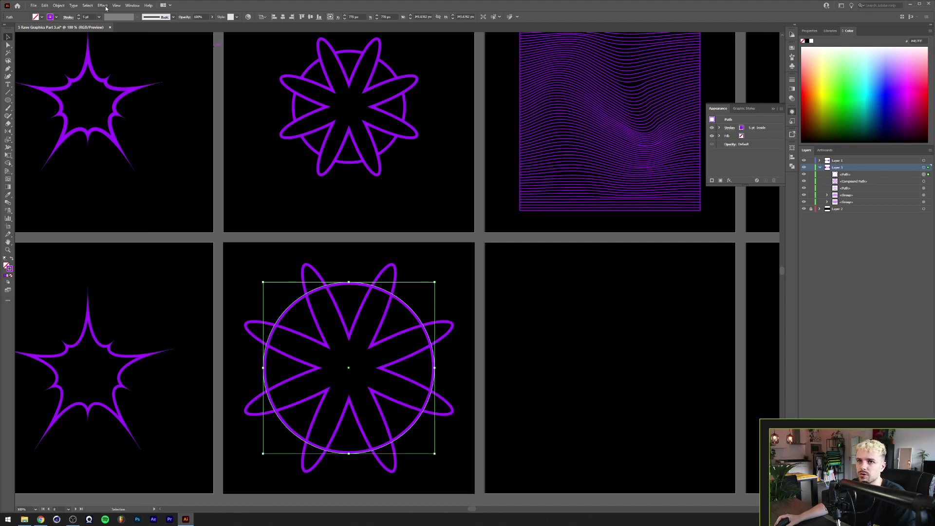
left_click(64, 7)
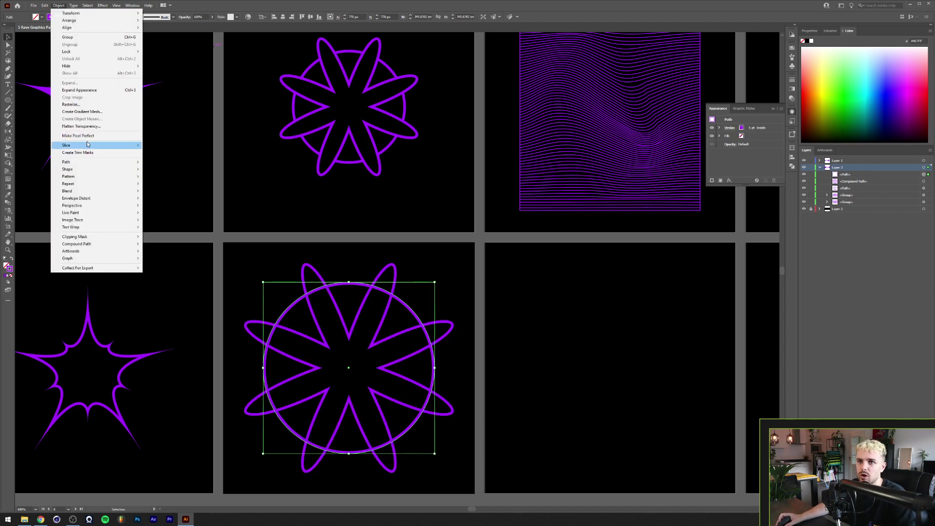
mouse_move(88, 162)
left_click(214, 179)
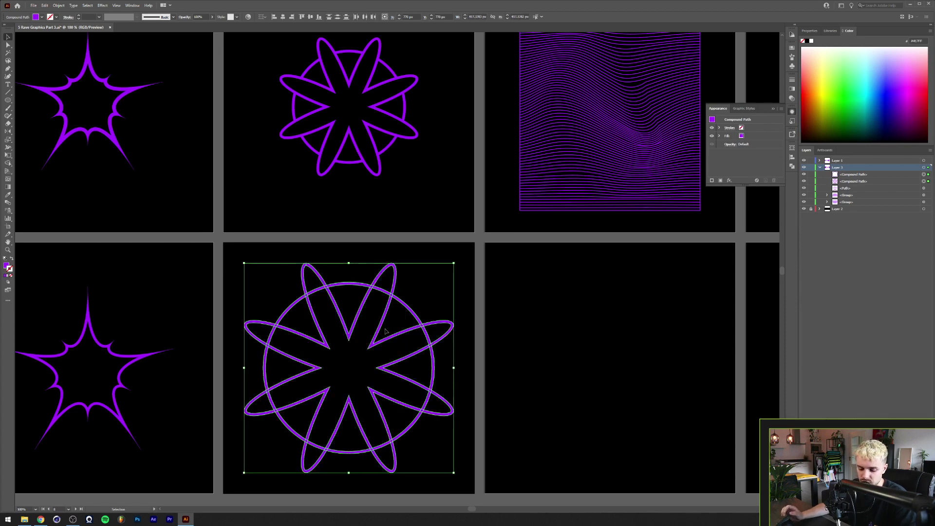
key("ctrl+y")
key("a")
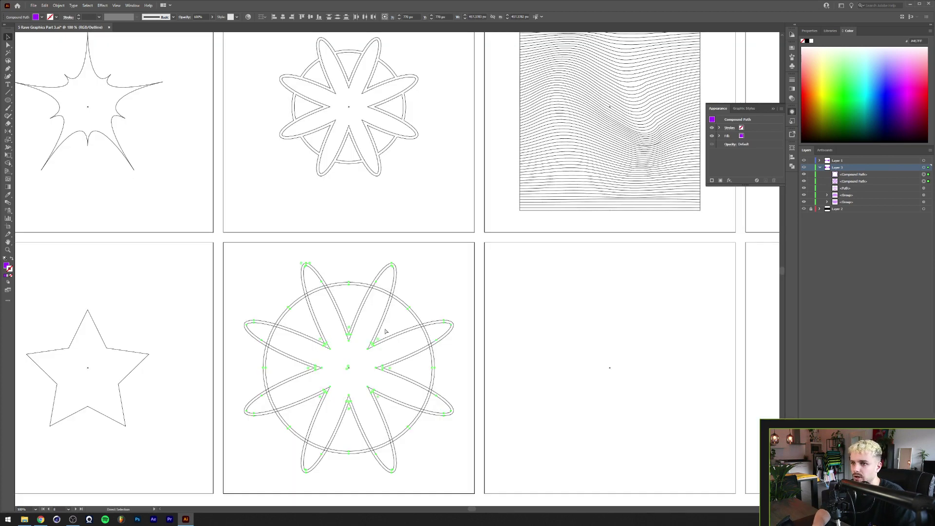
key("ctrl+y")
key("v")
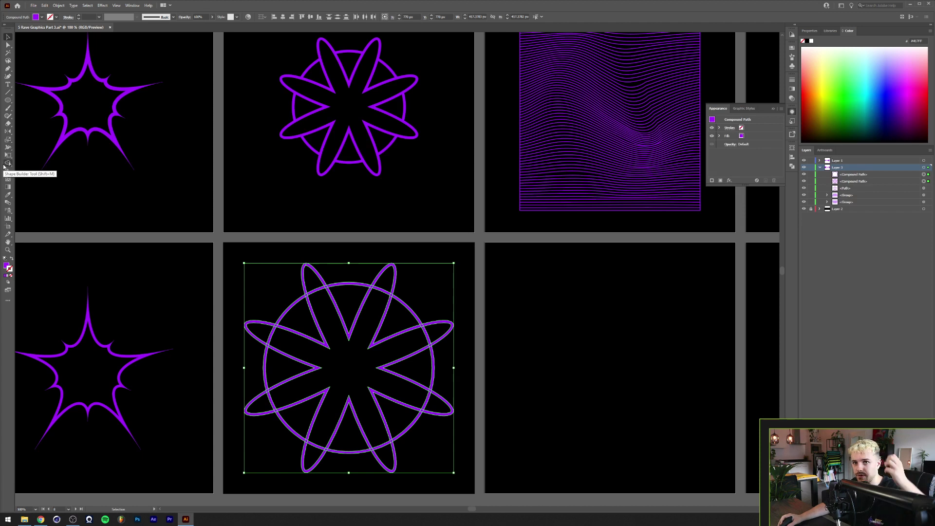
Use the Shape Builder to remove the ring segments and fill inside the petals, leaving the ring only between them
left_click(7, 164)
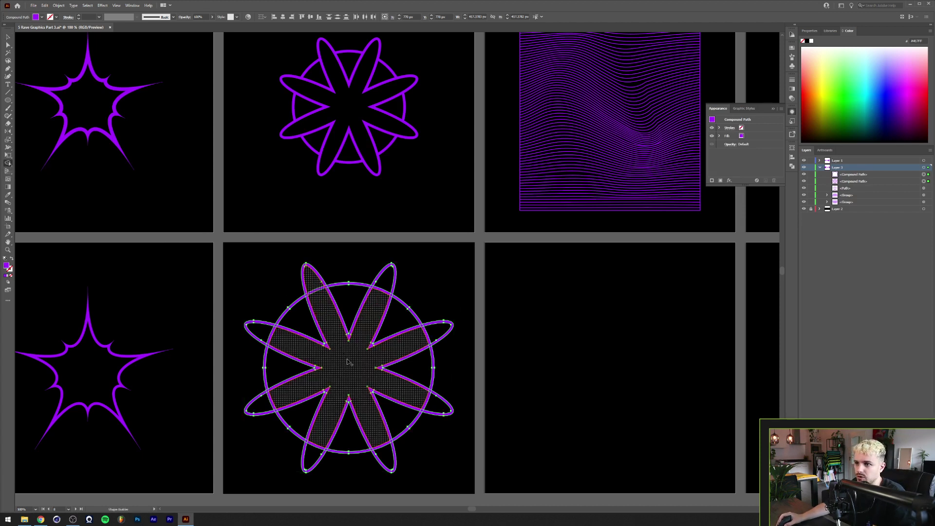
left_click_drag(376, 291, 386, 279)
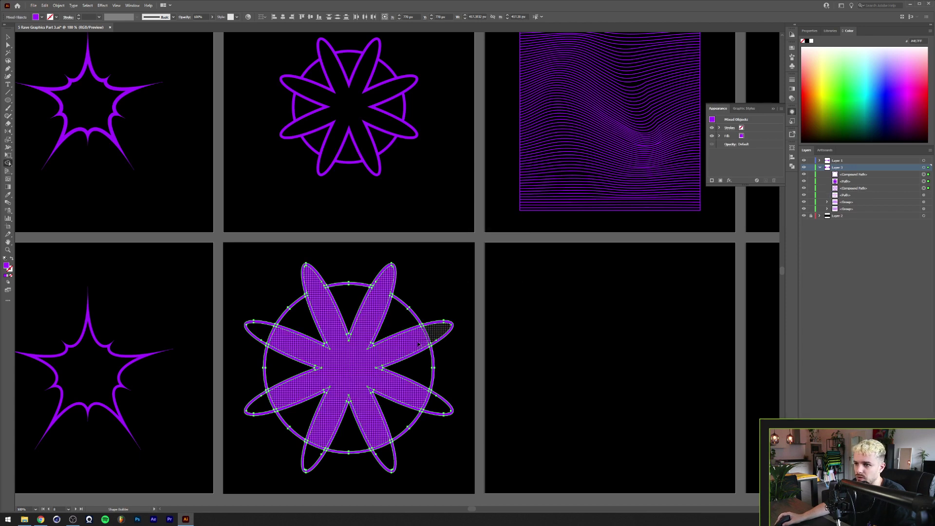
left_click(400, 347, "alt")
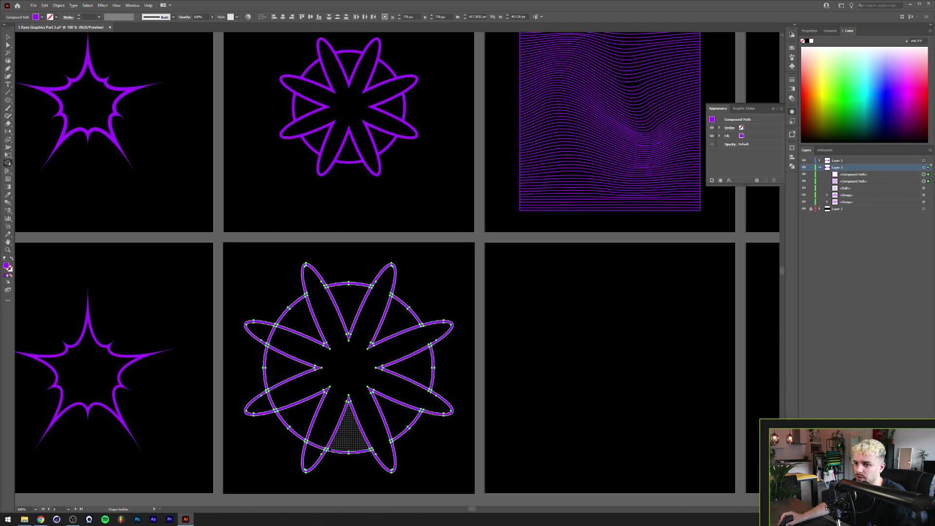
key("v")
left_click(259, 285)
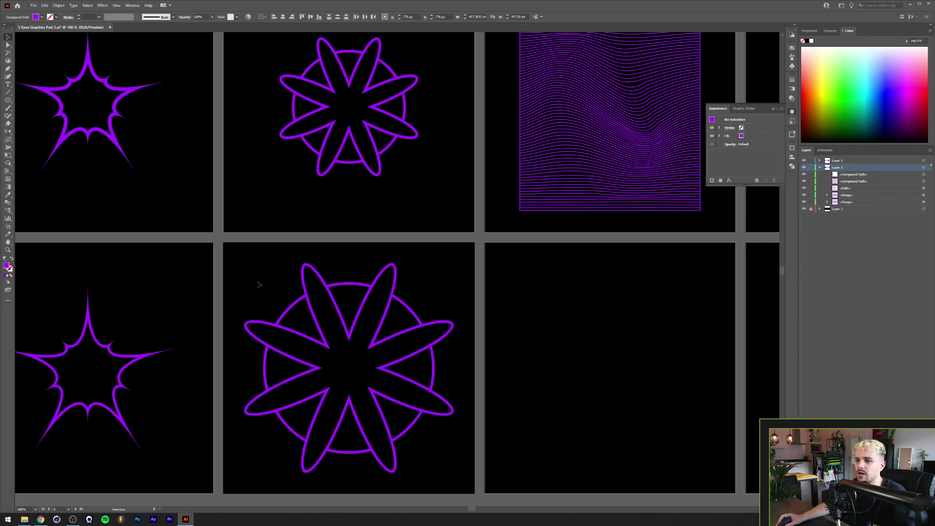
Unite the flower and the remaining ring segments into one shape with Pathfinder
left_click(305, 287)
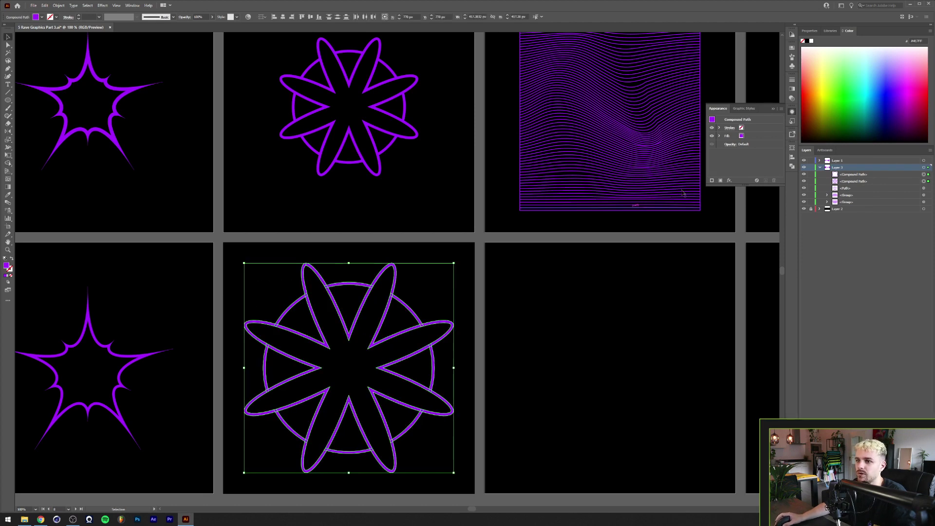
left_click(793, 167)
left_click(716, 162)
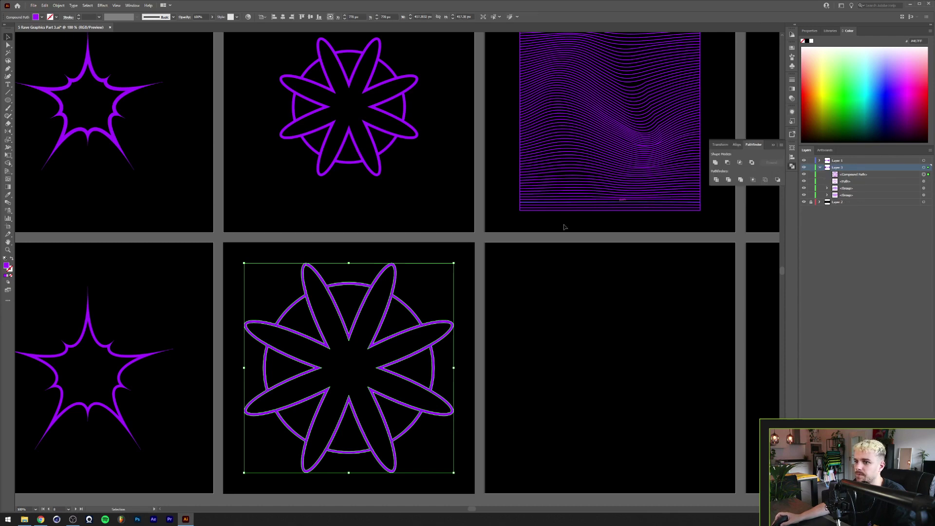
left_click(424, 285)
Draw a rectangular grid about 345 × 351 px on the artboard below the wavy graphic, with no vertical dividers and about 39 rows
scroll(424, 289, "right", 5)
scroll(424, 289, "up", 3)
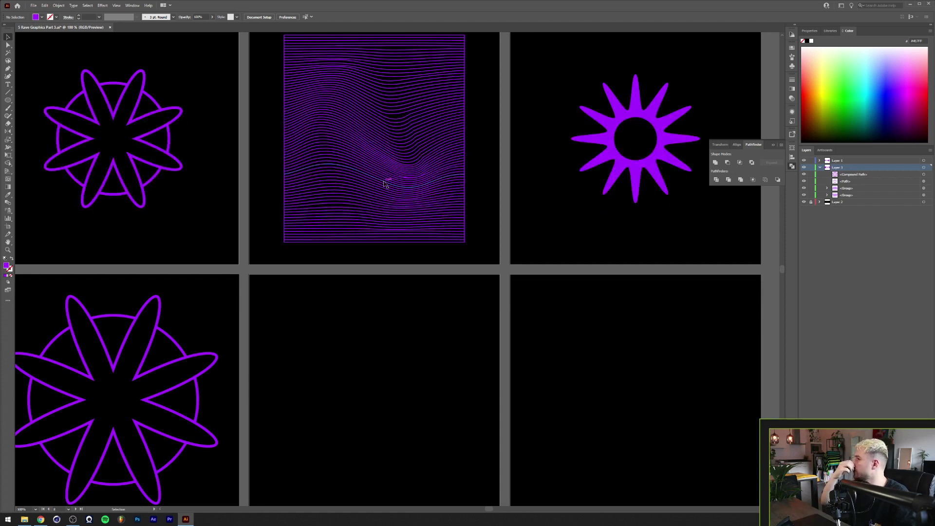
scroll(358, 275, "down", 3)
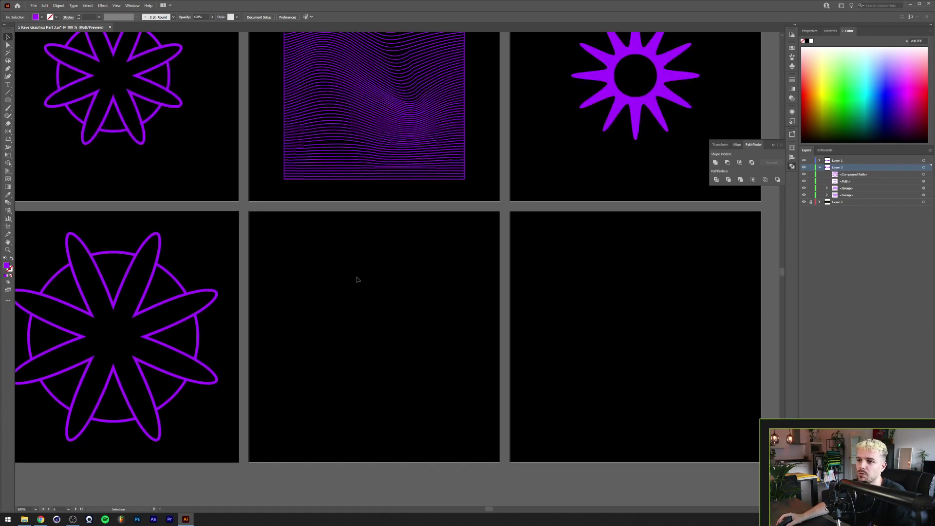
scroll(358, 279, "left", 1)
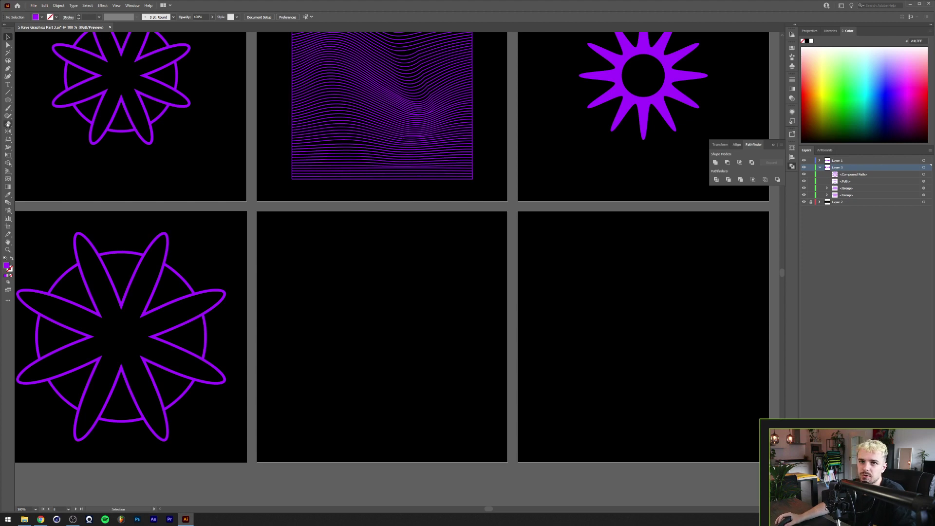
left_click(8, 92)
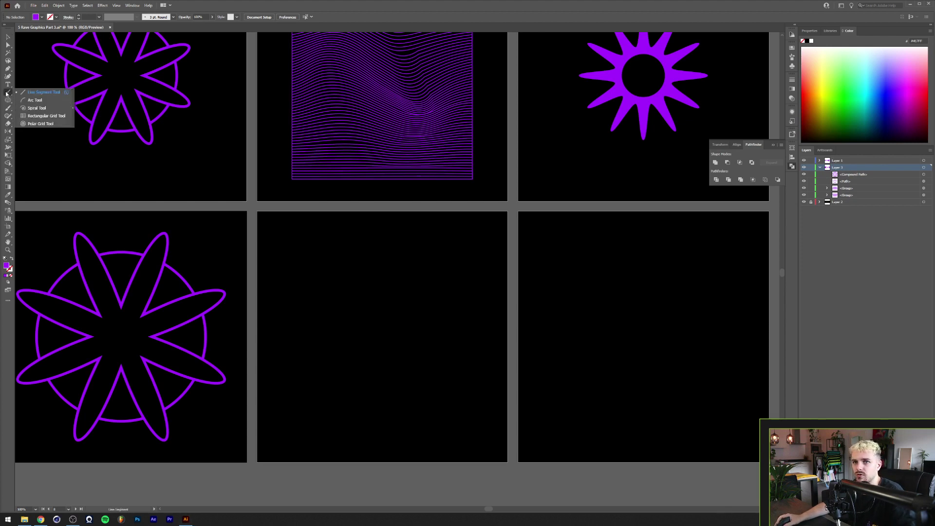
left_click(38, 118)
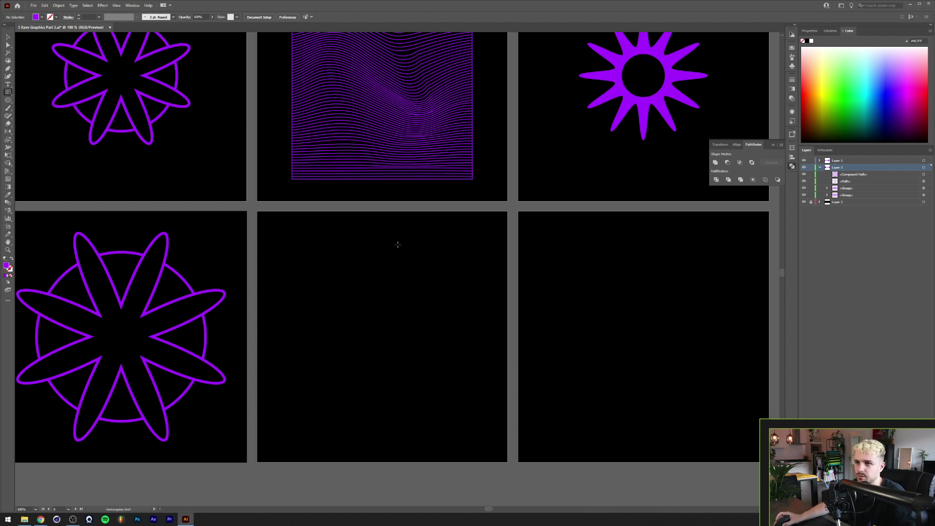
left_click_drag(299, 247, 458, 408)
key("Left")
key("Left")
key("Left")
key("Left")
key("Left")
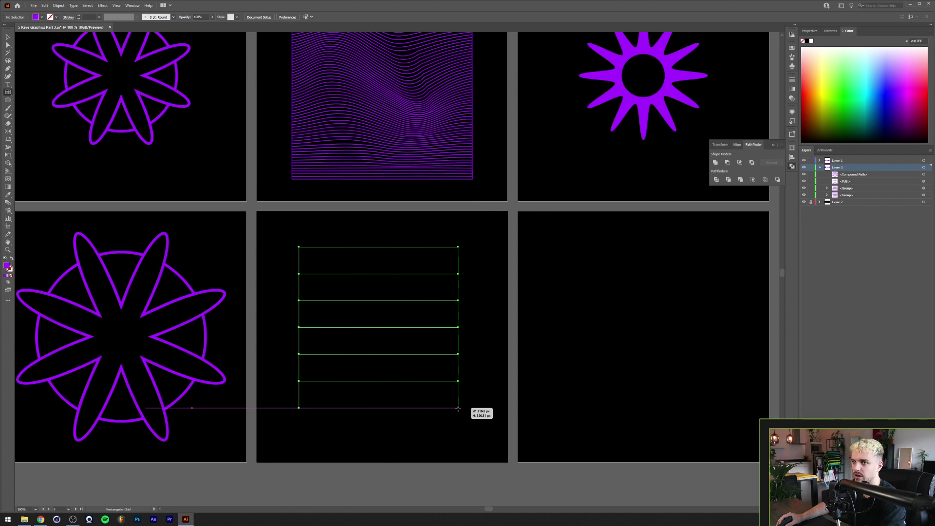
key("Right")
left_click_drag(458, 408, 472, 424)
key("Right")
key("Right")
key("Right")
key("Right")
key("Left")
key("Left")
key("Left")
key("Left")
key("Left")
key("Up")
key("Up")
key("Up")
key("Up")
key("Up")
key("Up")
key("Up")
key("Up")
key("Up")
key("Up")
key("Up")
key("Up")
key("Up")
key("Up")
key("Up")
key("Up")
key("Up")
key("Up")
key("Up")
key("Up")
key("Up")
key("Up")
key("Up")
key("Up")
key("Up")
key("Up")
key("Up")
key("Up")
key("Up")
key("Up")
key("Up")
key("Down")
key("Down")
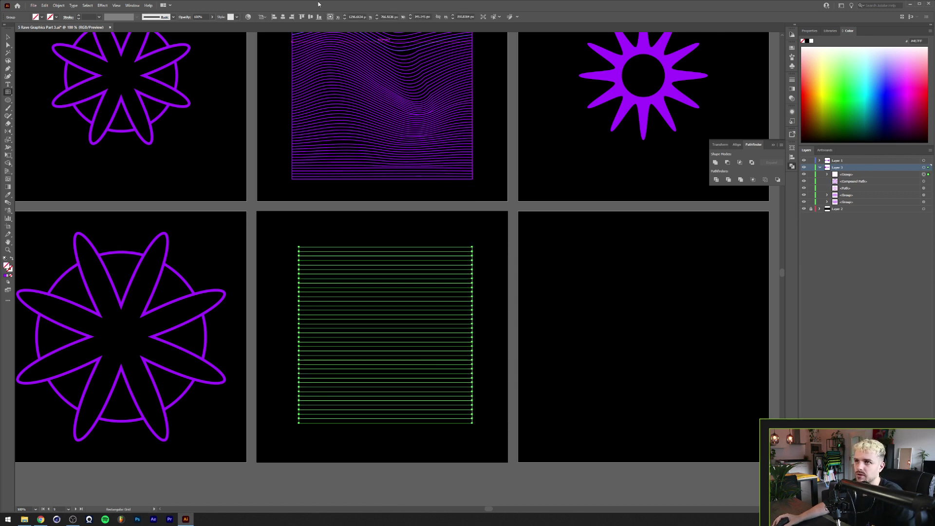
Centre the line grid on its artboard and copy the wavy graphic's 1 pt purple stroke onto it
left_click(283, 17)
left_click(310, 16)
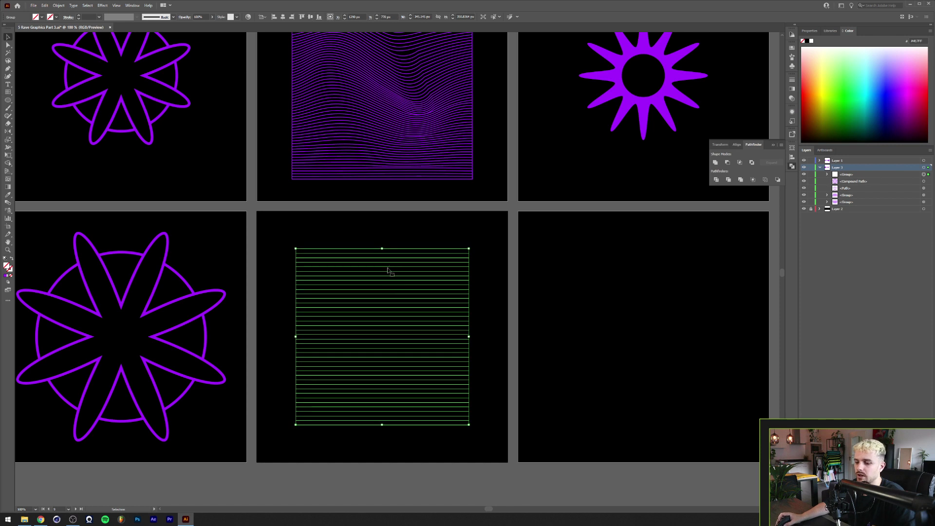
key("i")
left_click(361, 174)
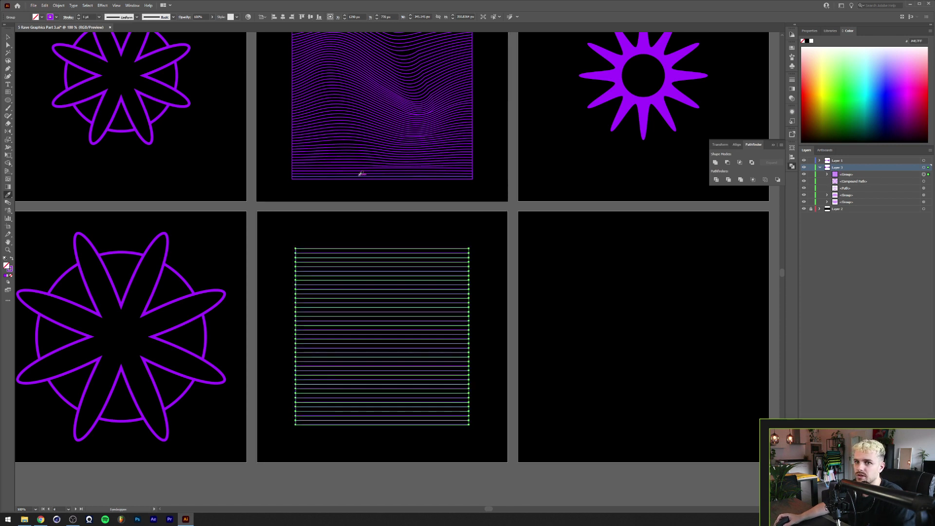
key("v")
left_click(286, 250)
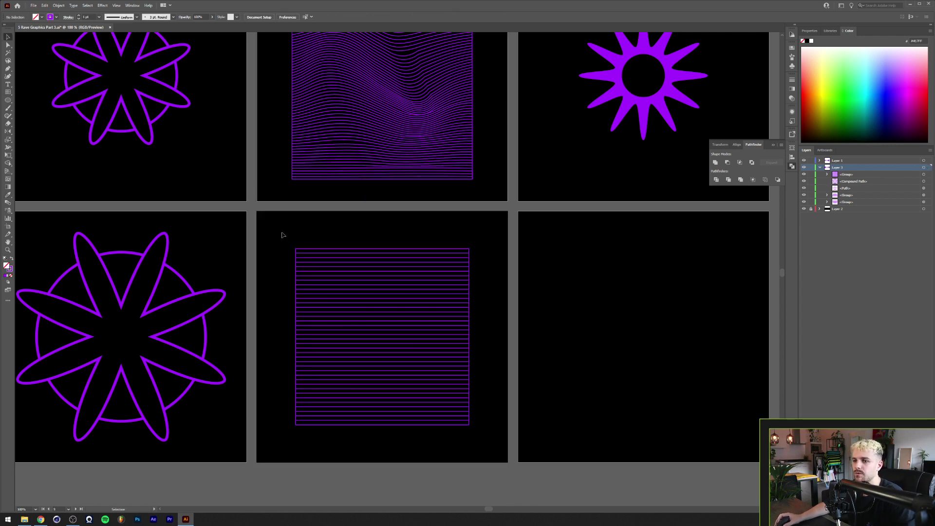
Apply an Envelope Distort mesh with 3 rows and 2 columns to the straight line grid
left_click_drag(281, 234, 312, 263)
left_click(58, 5)
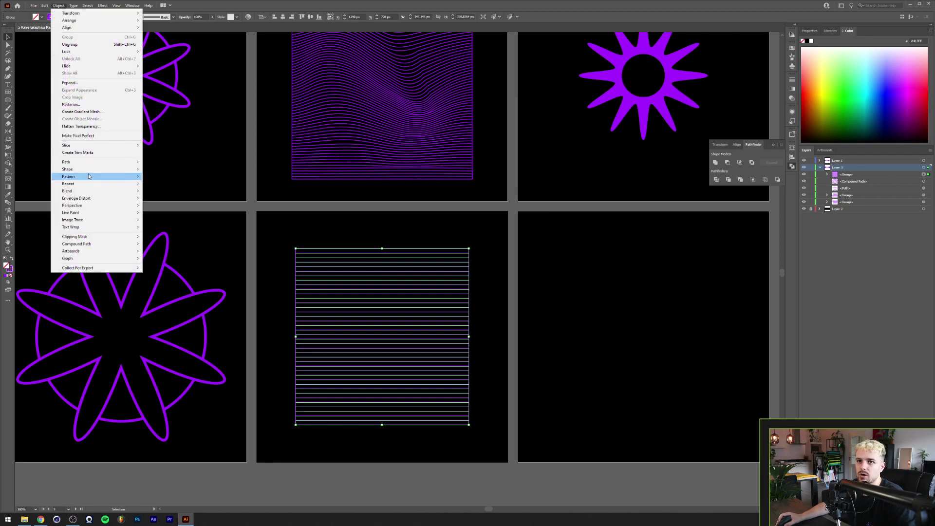
mouse_move(121, 202)
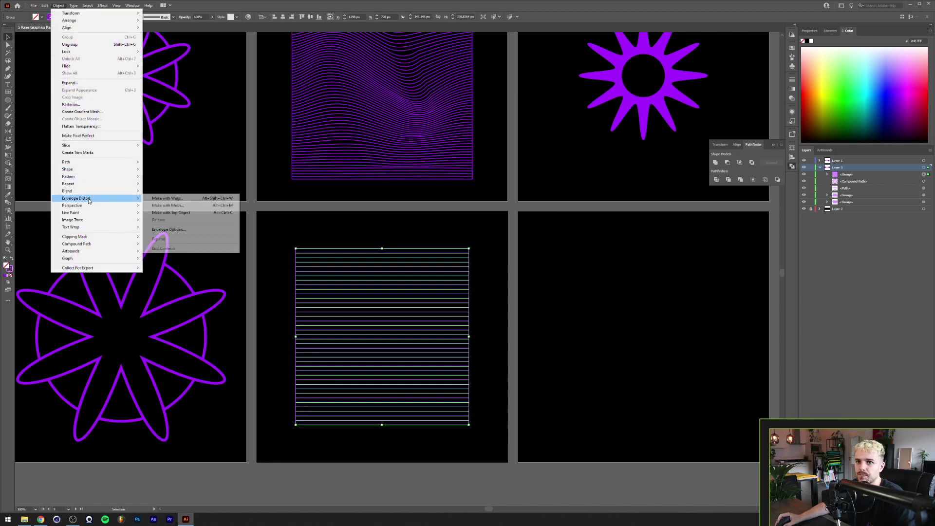
left_click(206, 208)
left_click_drag(485, 217, 543, 240)
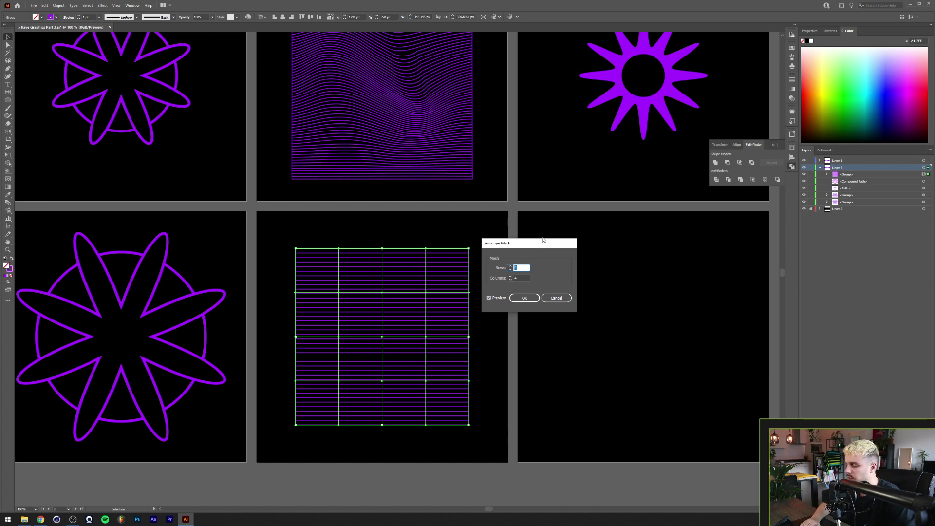
key("Down")
key("Down")
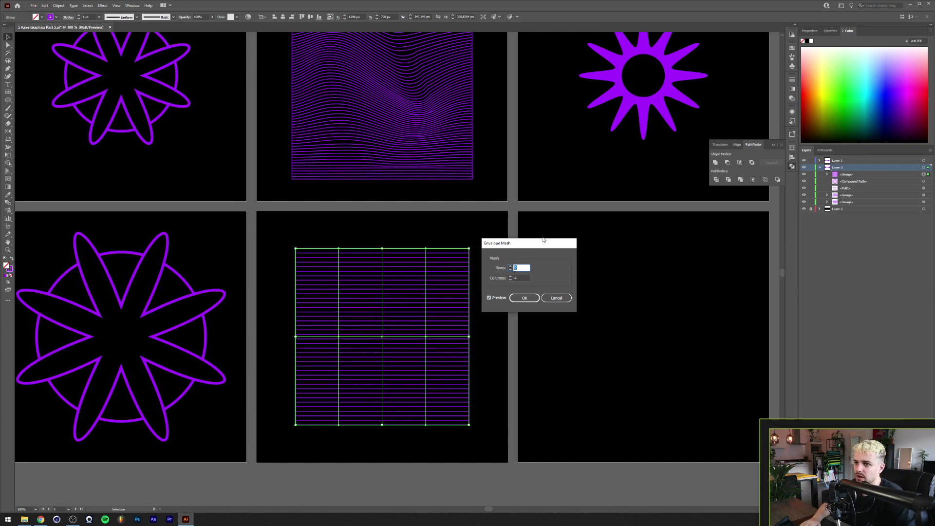
key("Tab")
key("Down")
key("Down")
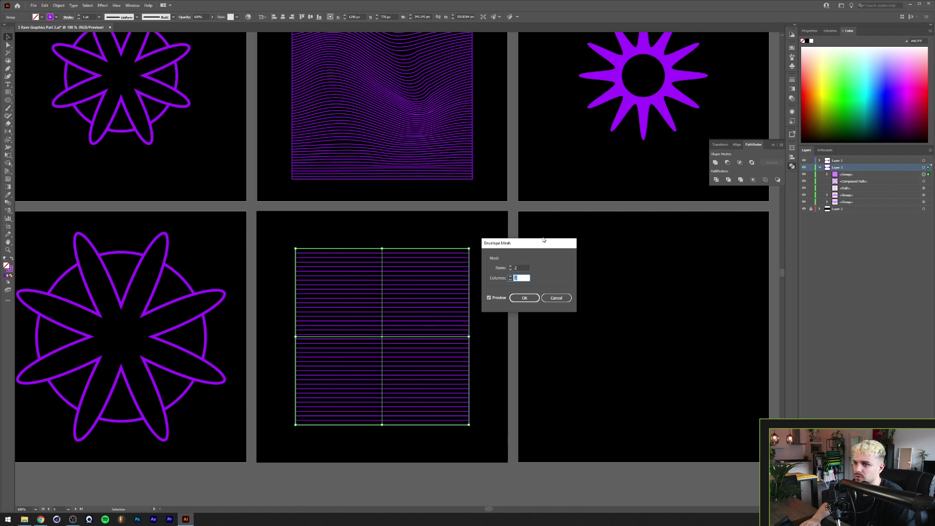
double_click(522, 267)
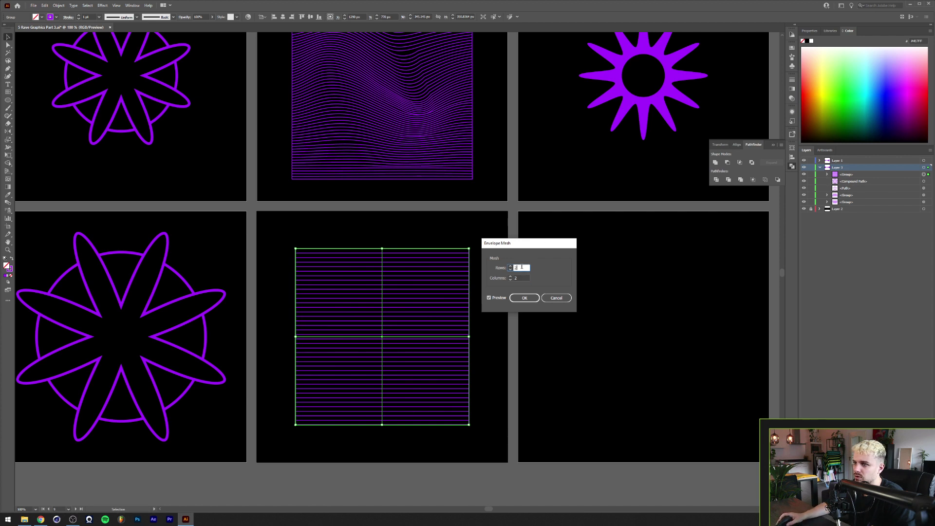
key("Up")
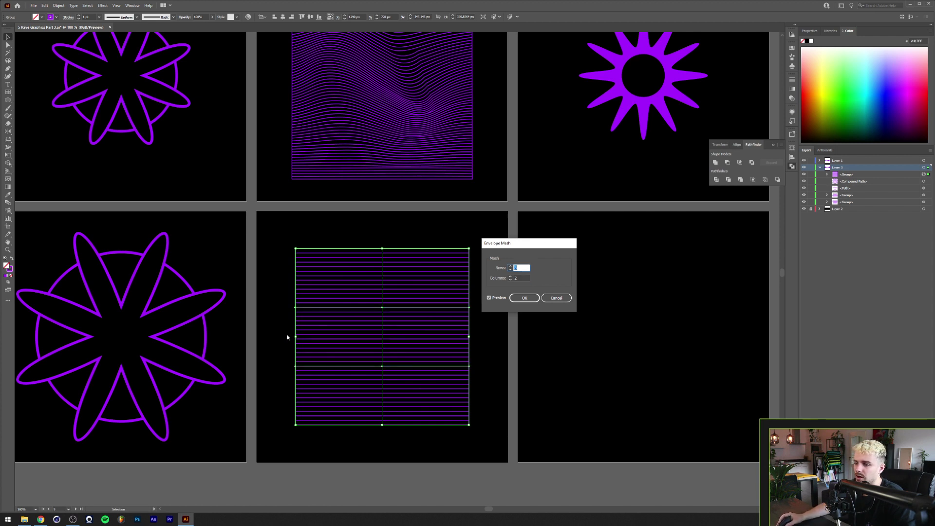
left_click(528, 300)
Move the envelope mesh's upper inner point up and to the right, and its lower inner point down and to the left
left_click(7, 47)
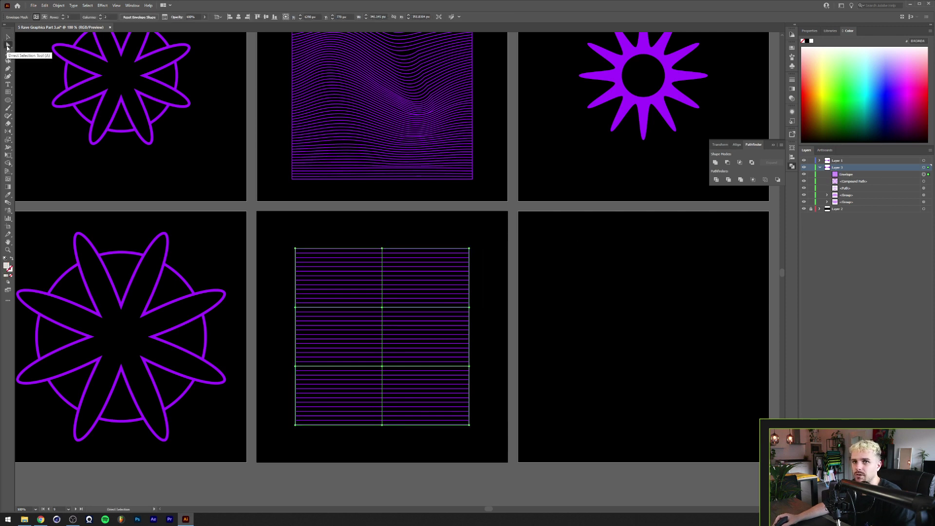
left_click(382, 308)
left_click(383, 308)
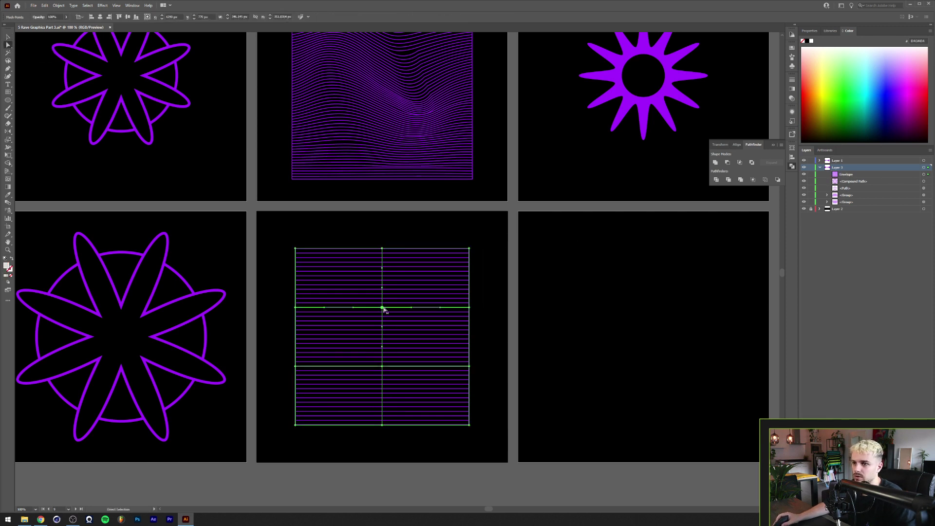
left_click_drag(412, 310, 396, 296)
mouse_move(383, 366)
left_mouse_down()
mouse_move(373, 386)
mouse_move(362, 384)
mouse_move(366, 373)
left_mouse_up()
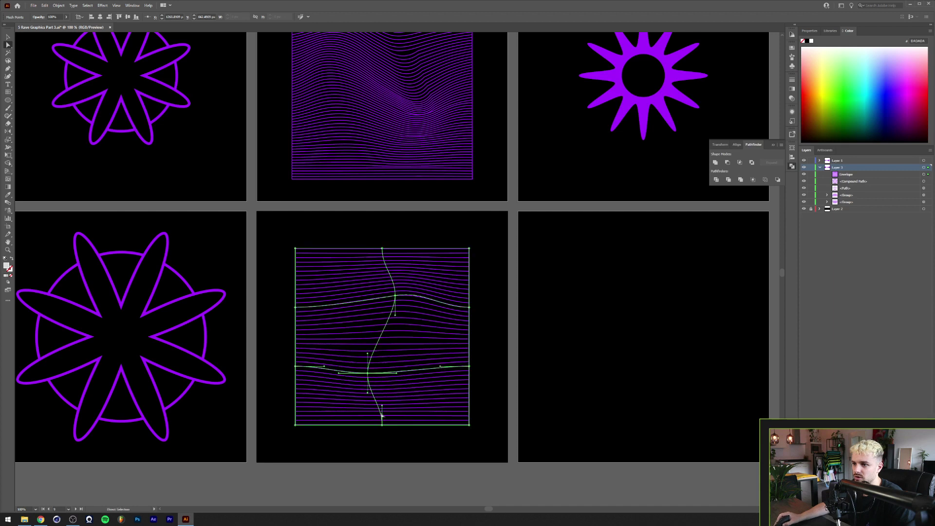
Bend the mesh lines further with the direction handles of the bottom-centre, lower right-edge and upper left-edge points, then deselect the mesh
left_click_drag(383, 409, 400, 392)
left_click_drag(441, 370, 434, 358)
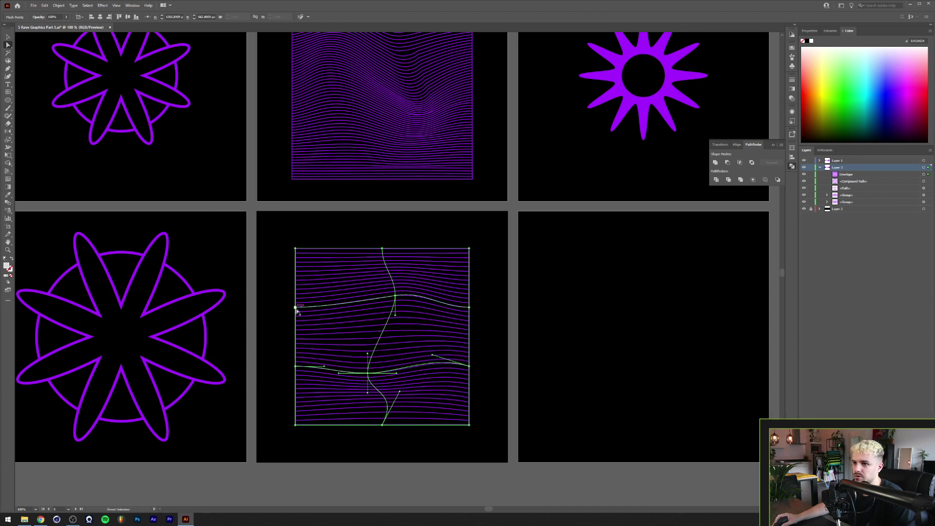
left_click(331, 319)
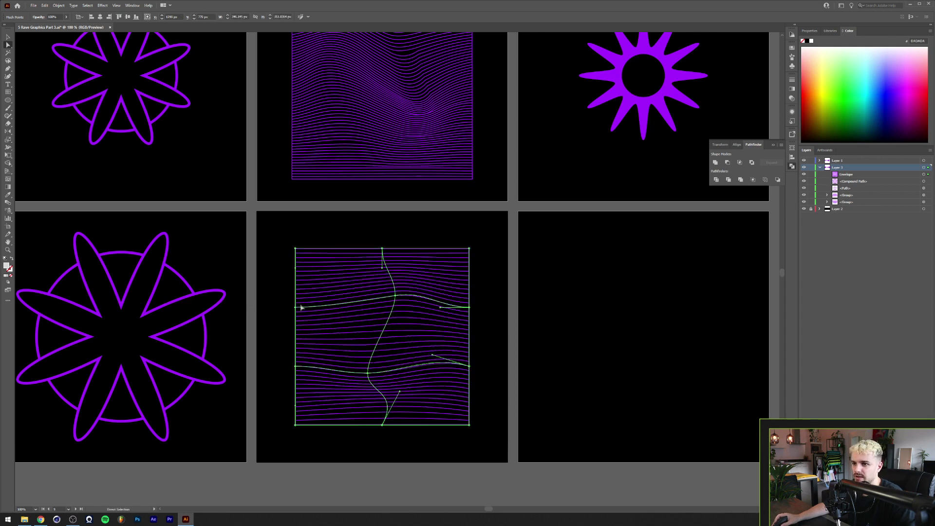
left_click(297, 307)
left_click_drag(328, 306, 336, 320)
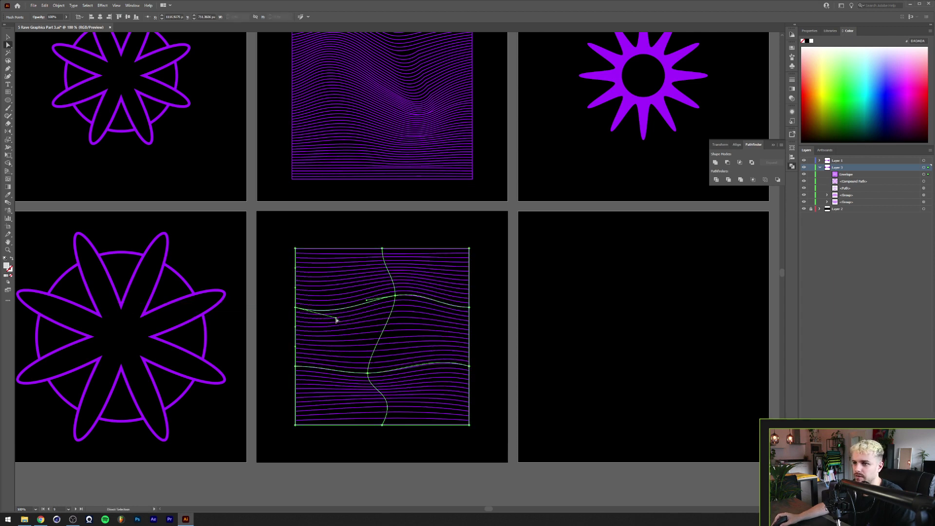
key("ctrl+shift+a")
Draw a circle about 258 px wide on the empty artboard with the sampled purple as stroke and no fill, centred on the artboard
key("l")
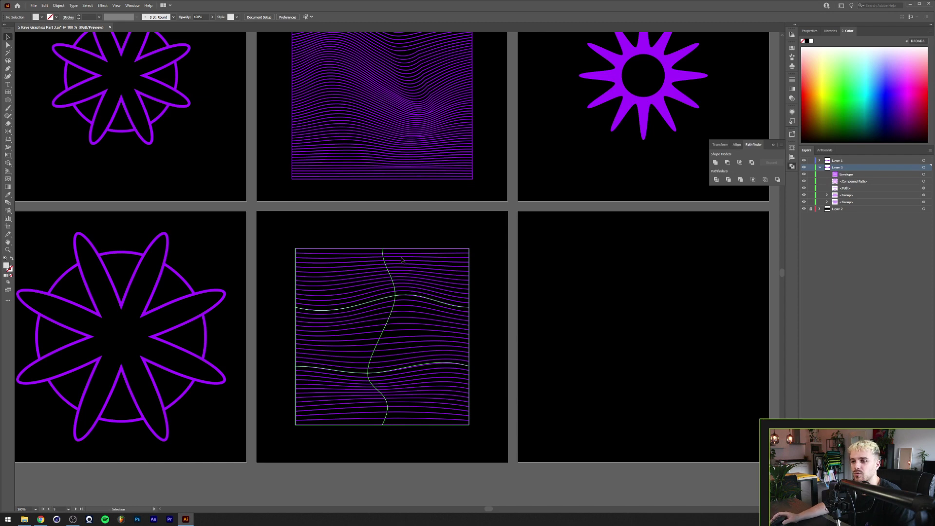
scroll(281, 242, "right", 5)
key("i")
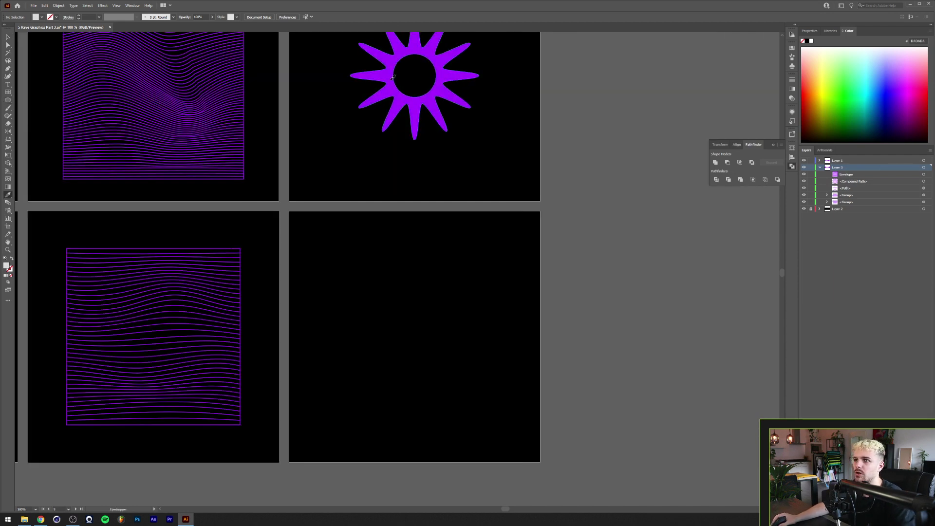
left_click(385, 122)
key("shift+x")
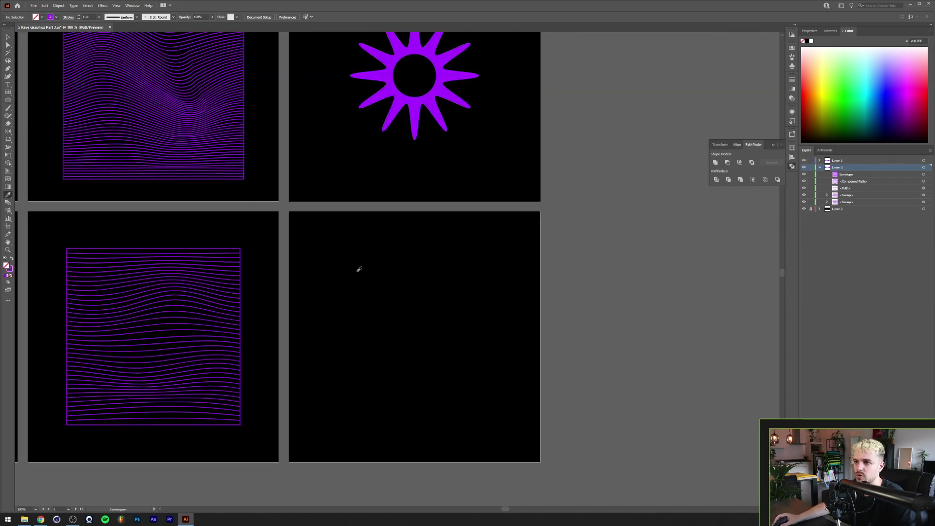
key("l")
left_click_drag(335, 263, 468, 350)
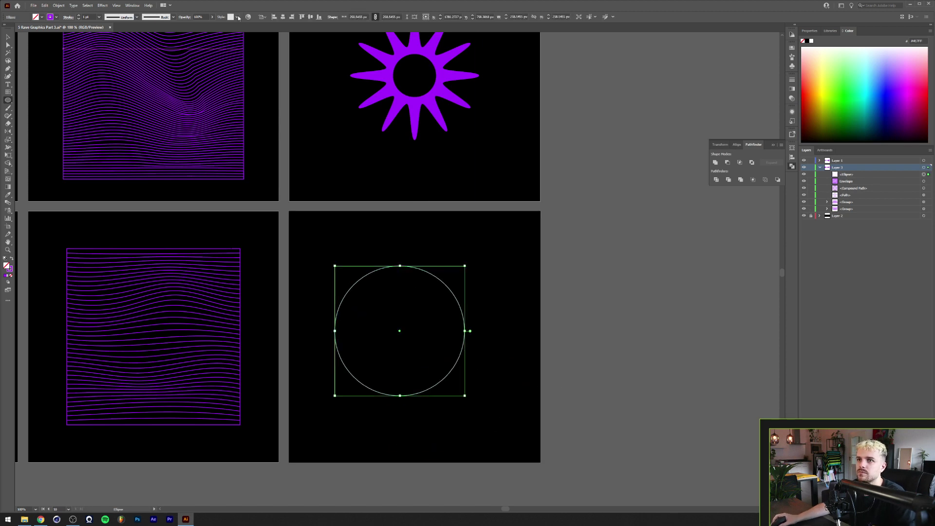
left_click(283, 16)
left_click(311, 16)
Duplicate the circle in place and shrink one copy about its centre to roughly a third of the diameter
key("v")
left_click_drag(358, 230, 412, 312)
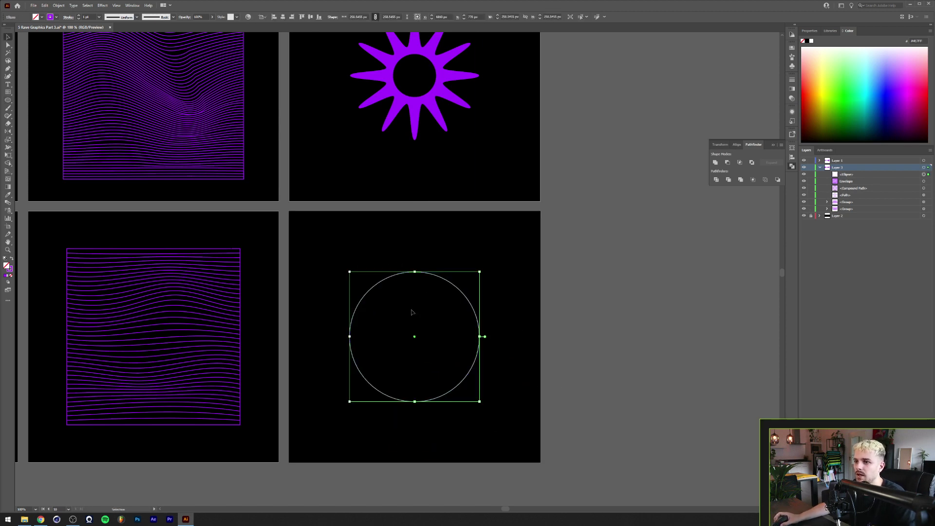
key("ctrl+c")
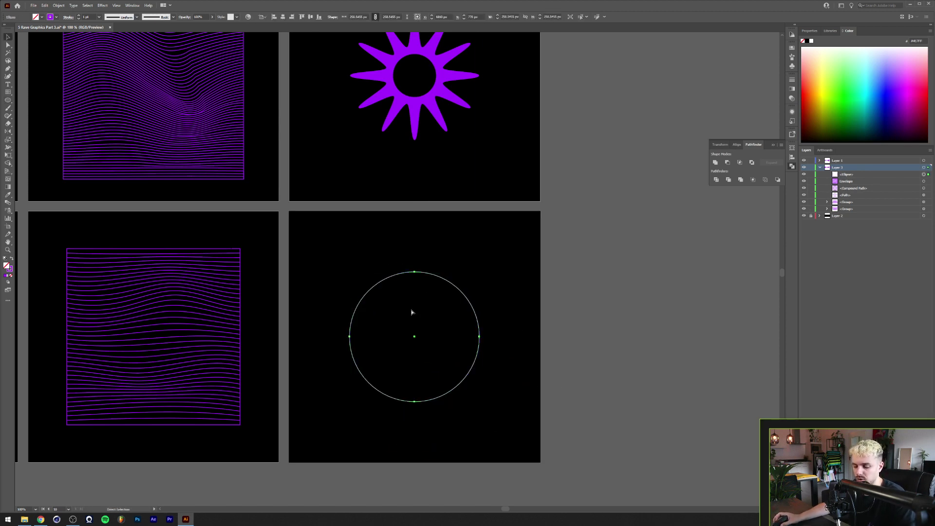
key("ctrl+f")
left_click_drag(479, 273, 439, 313)
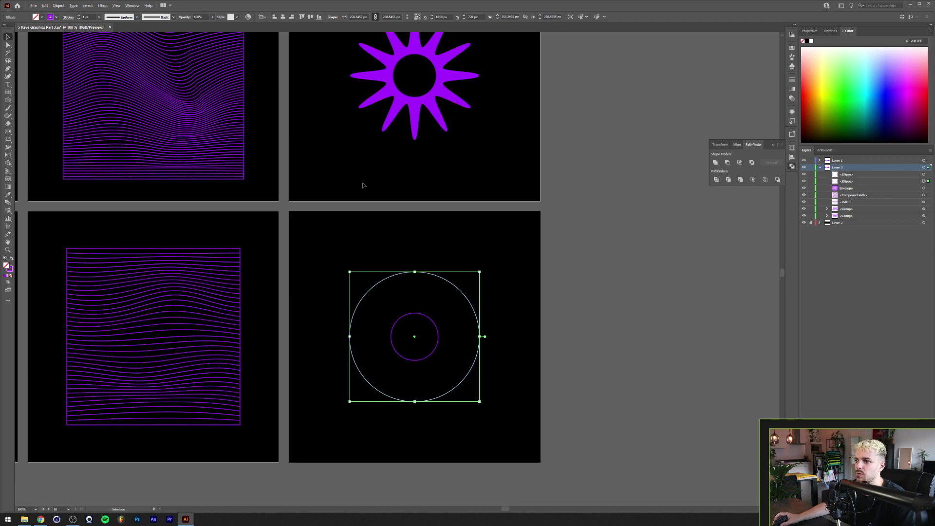
Add a Zig Zag effect to the outer circle with an absolute size of 50 px
left_click(102, 6)
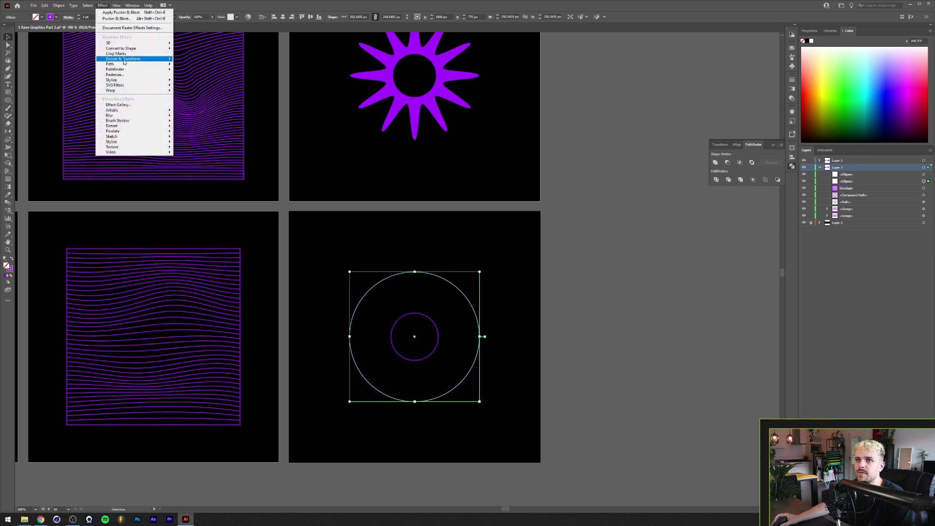
mouse_move(161, 59)
left_click(190, 104)
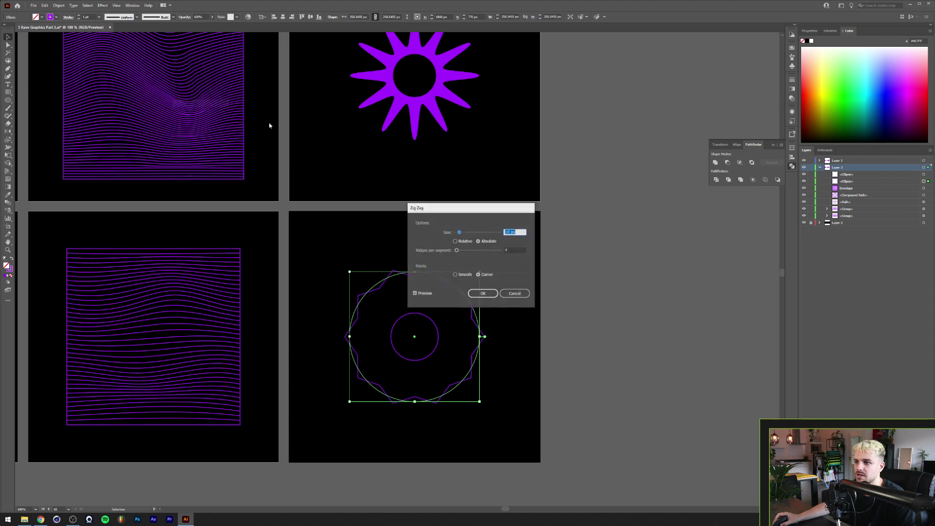
key("shift+Up")
key("shift+Up")
key("shift+Up")
key("shift+Up")
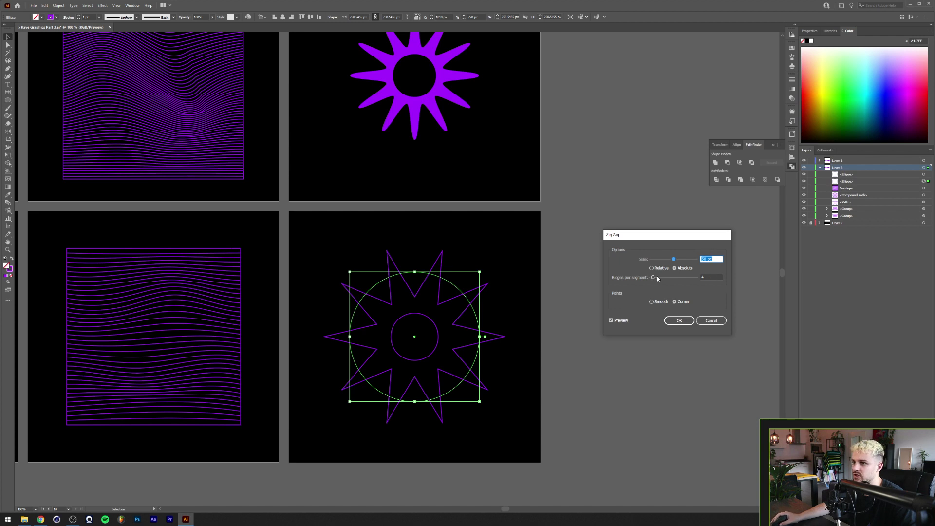
Set the Zig Zag to smooth points with 3 ridges per segment and apply it
left_click(714, 277)
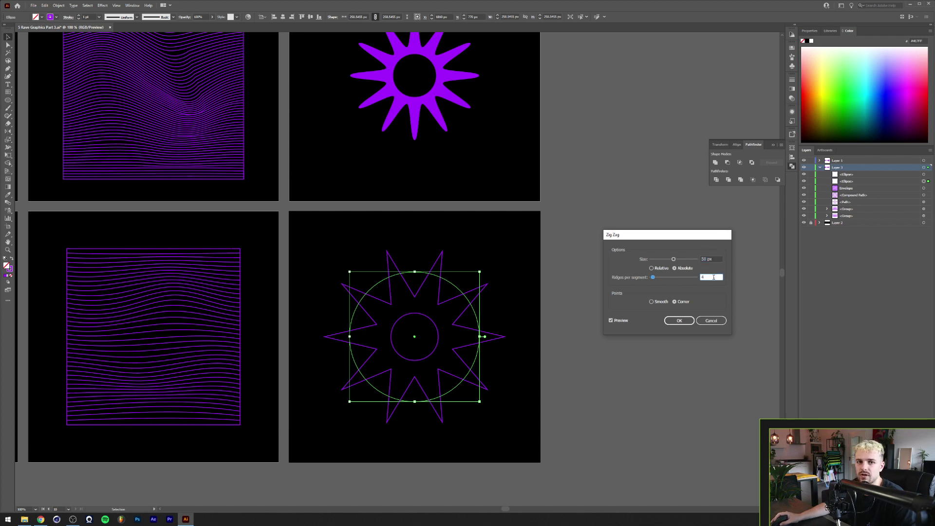
left_click(652, 302)
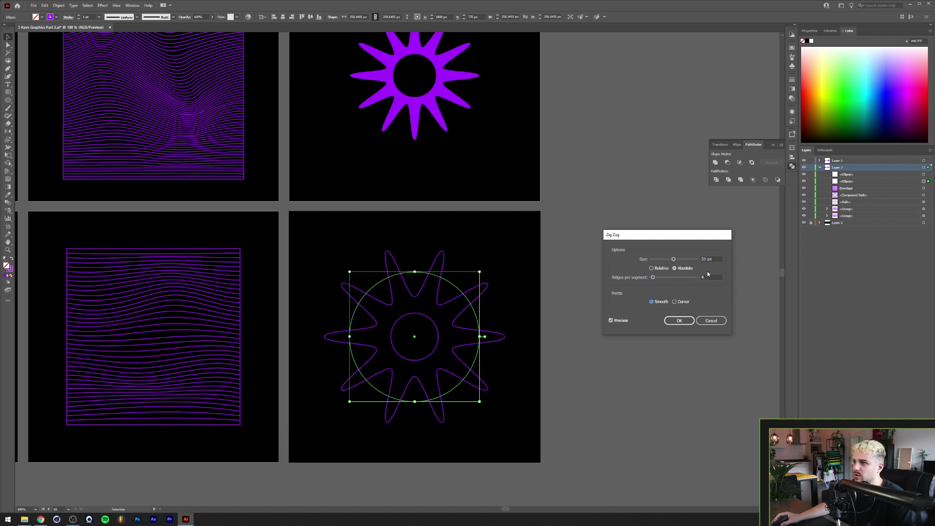
left_click(711, 277)
key("Down")
key("Down")
key("Down")
key("Down")
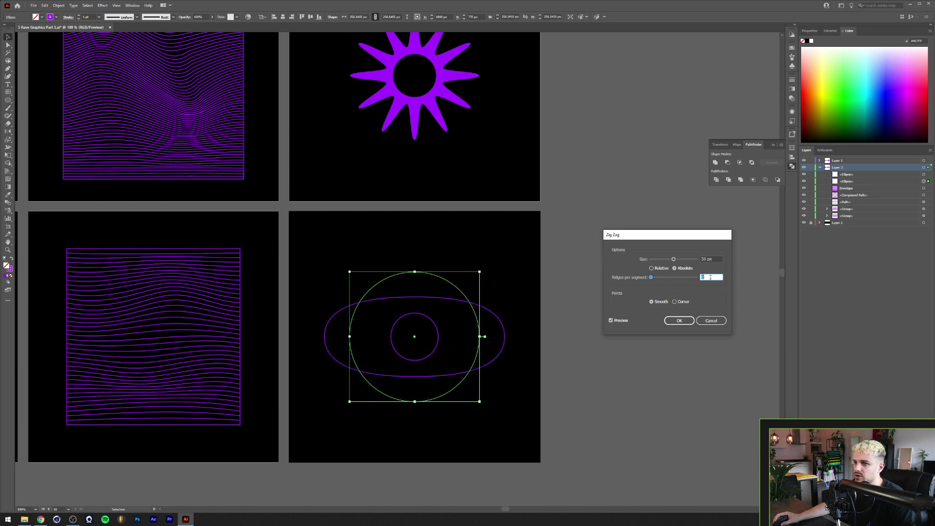
key("Up")
key("Up")
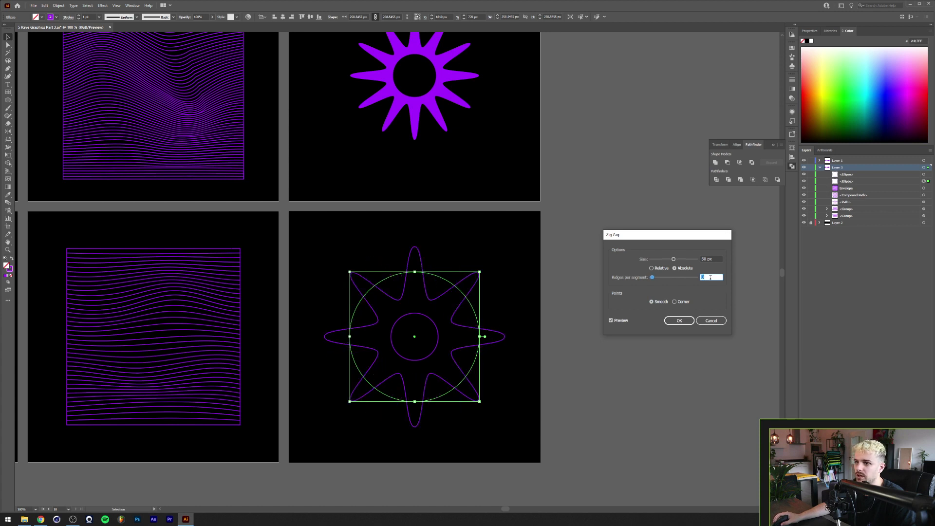
key("Up")
key("Up")
key("Down")
key("Down")
key("Down")
key("Up")
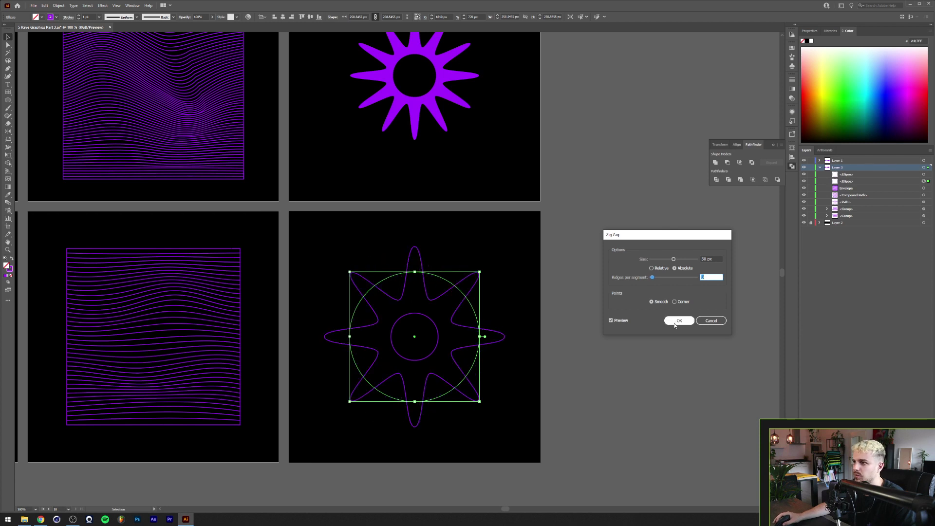
left_click(675, 323)
Expand the appearance of the zig-zag shape and select it together with the inner circle
left_click(58, 5)
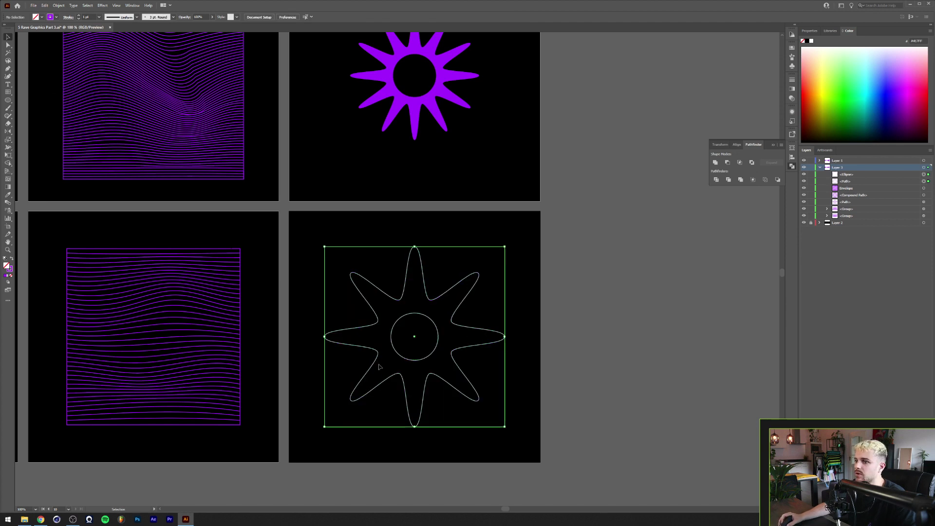
left_click(397, 353, "shift")
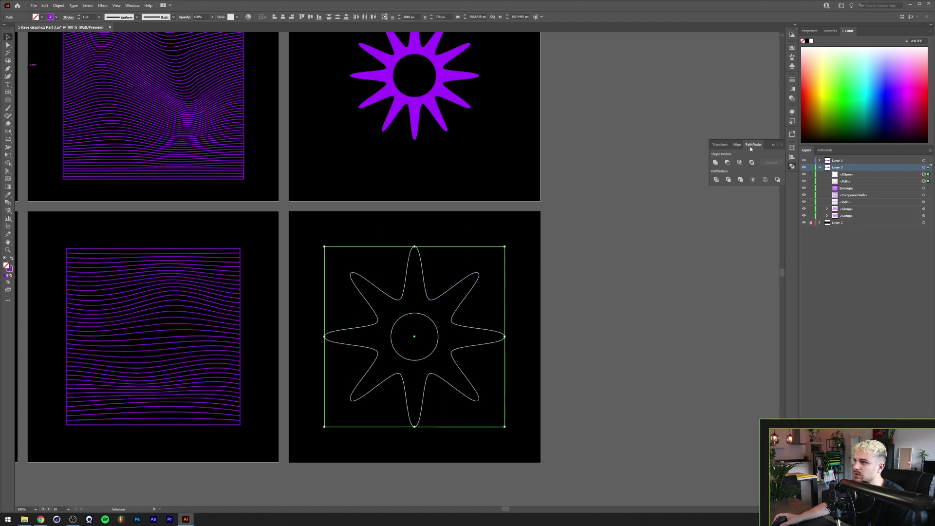
left_click(132, 5)
Subtract the inner circle from the star with Minus Front and swap its purple stroke to the fill
left_click(728, 163)
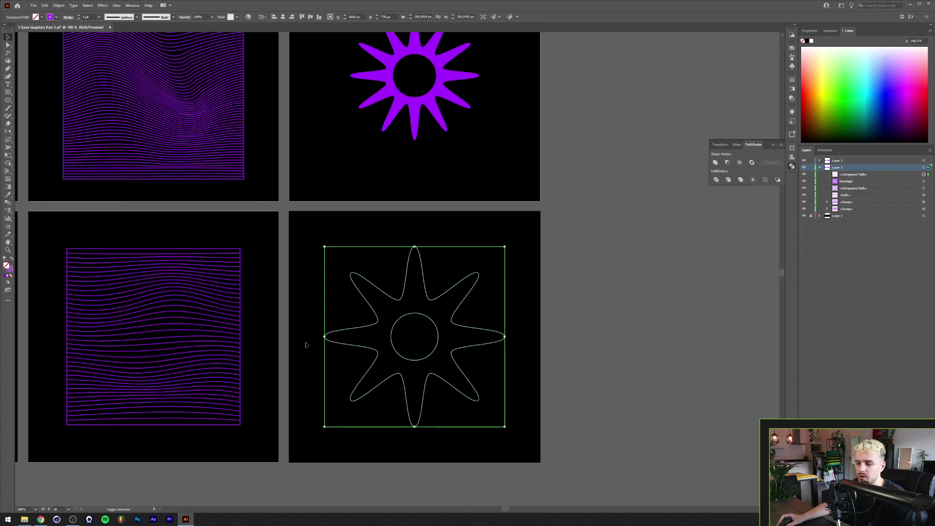
left_click(452, 240)
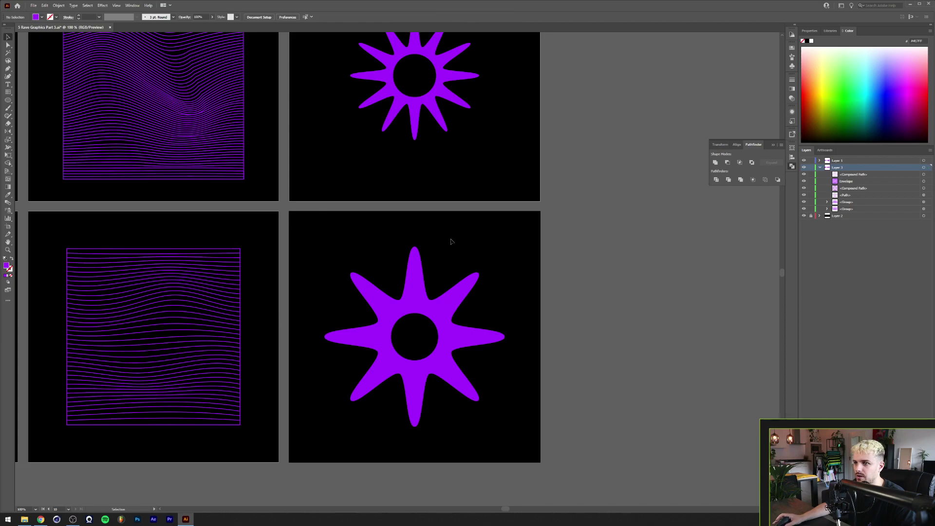